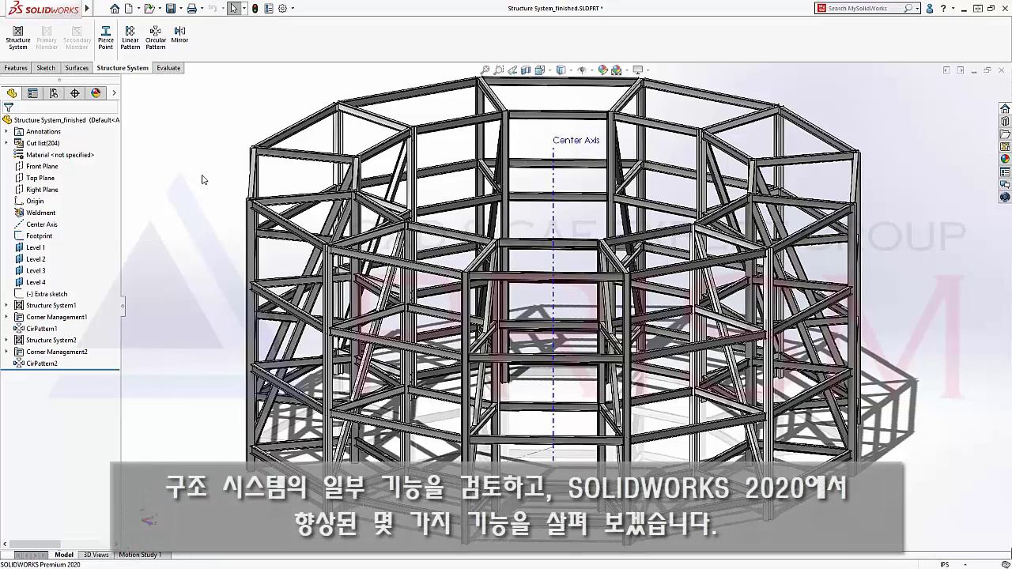
- Switch from Structure System_finished to the starting part Structure System.SLDPRT with Ctrl+Tab
key(ctrl+Tab)
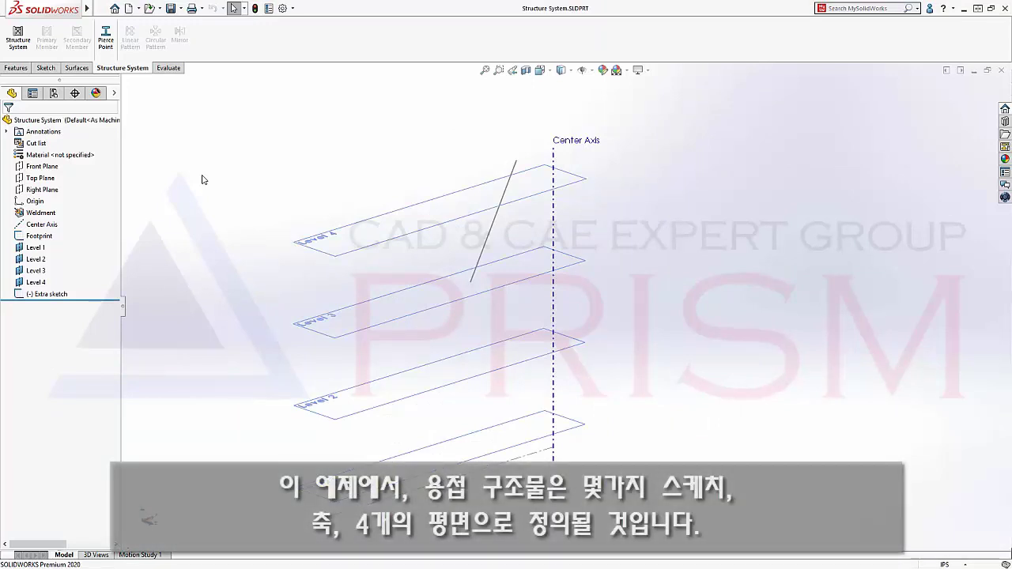
- Start a new structure system with a Points And Length primary member using the Point end condition
click(18, 37)
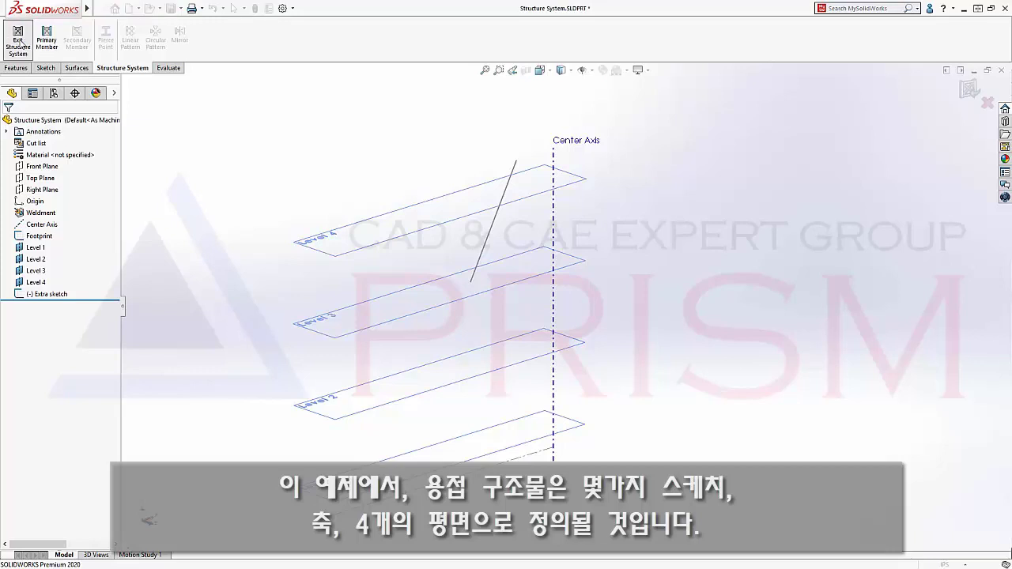
click(47, 41)
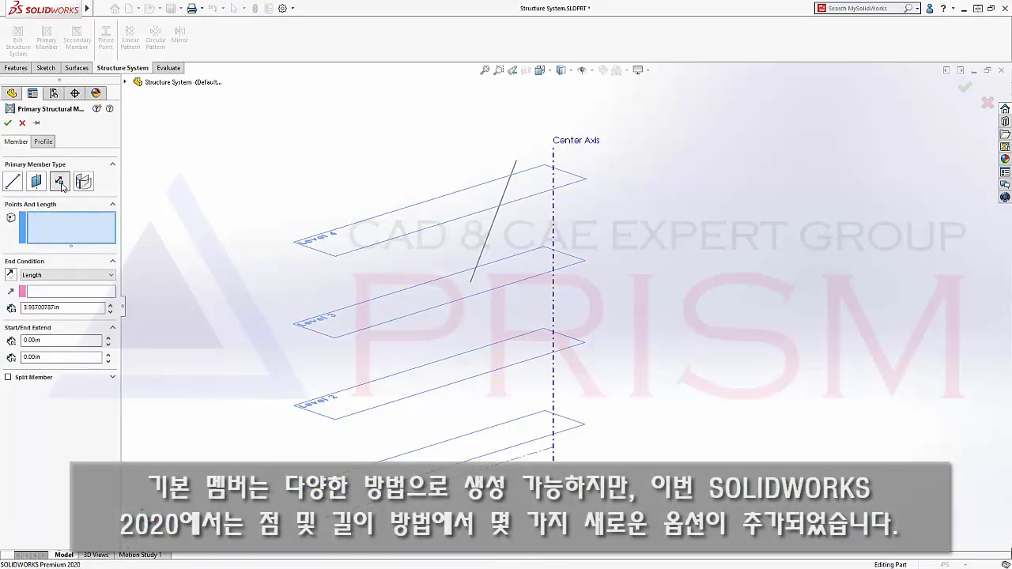
click(67, 275)
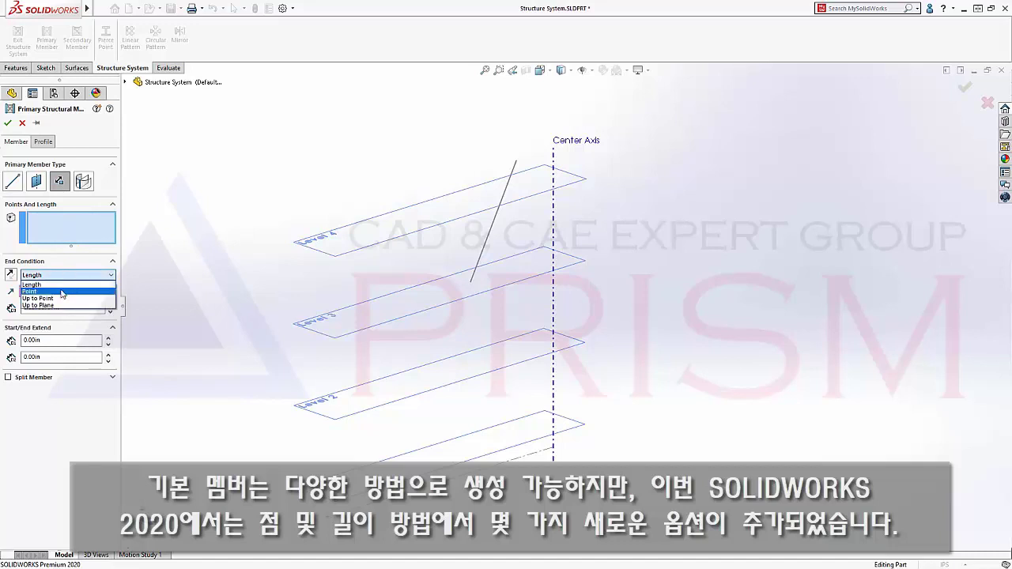
click(62, 291)
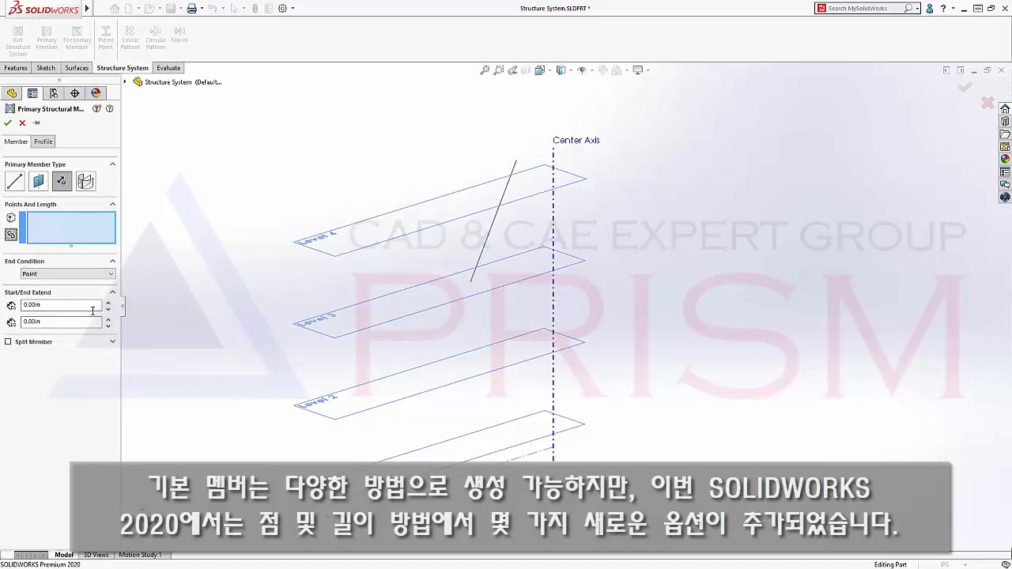
- Chain the member through Point2, Point1 and Point7, deleting the stray empty row
click(332, 516)
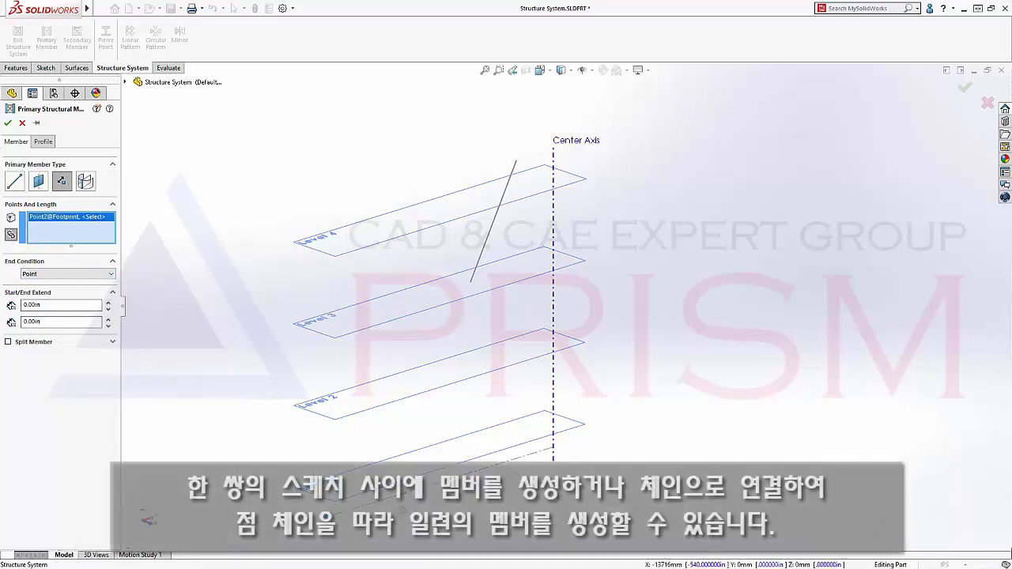
click(148, 519)
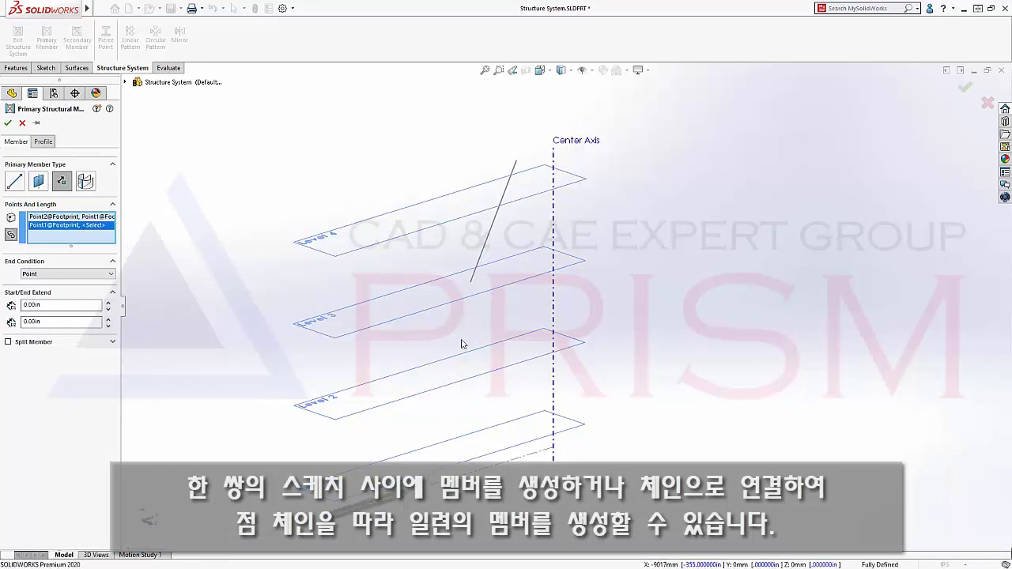
click(472, 285)
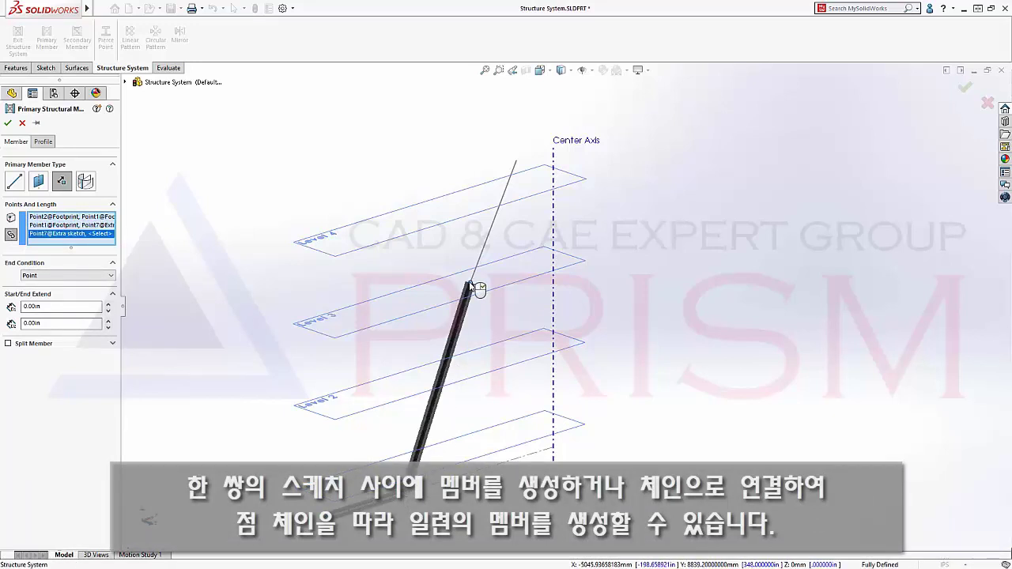
right_click(85, 238)
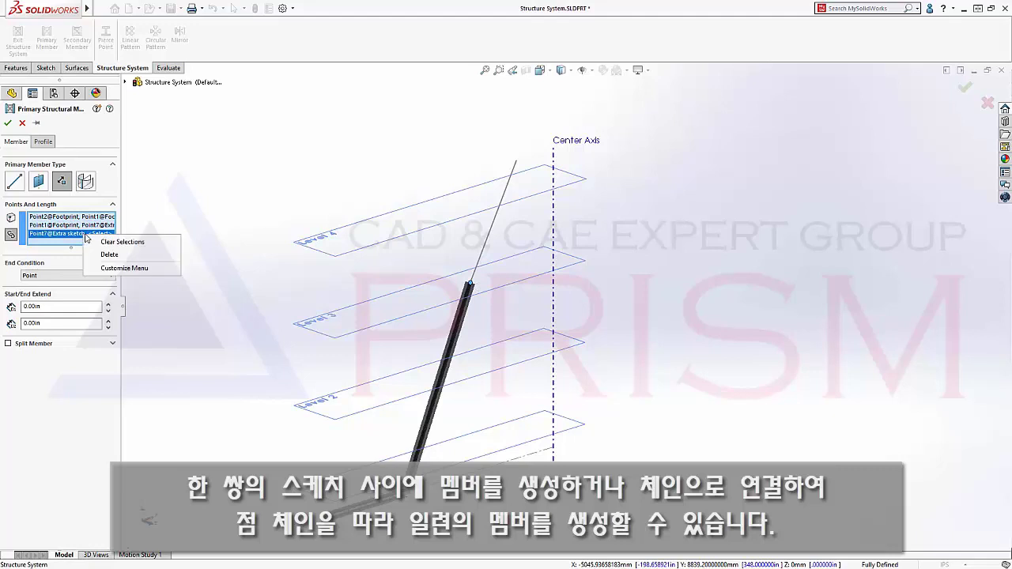
click(129, 255)
- Change the end condition from Up to Point to Up to Plane, ending members at Level 4
click(89, 276)
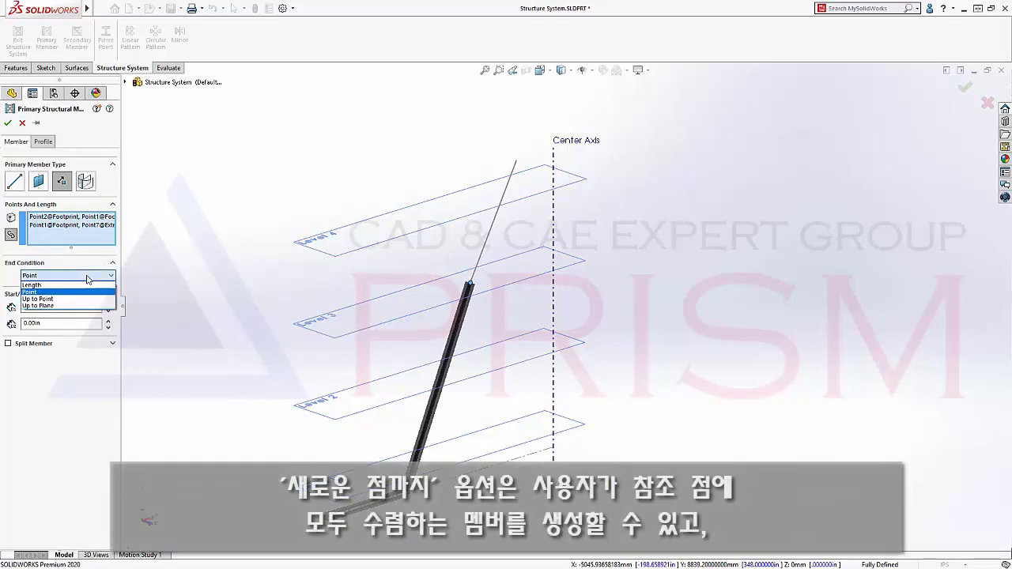
click(77, 300)
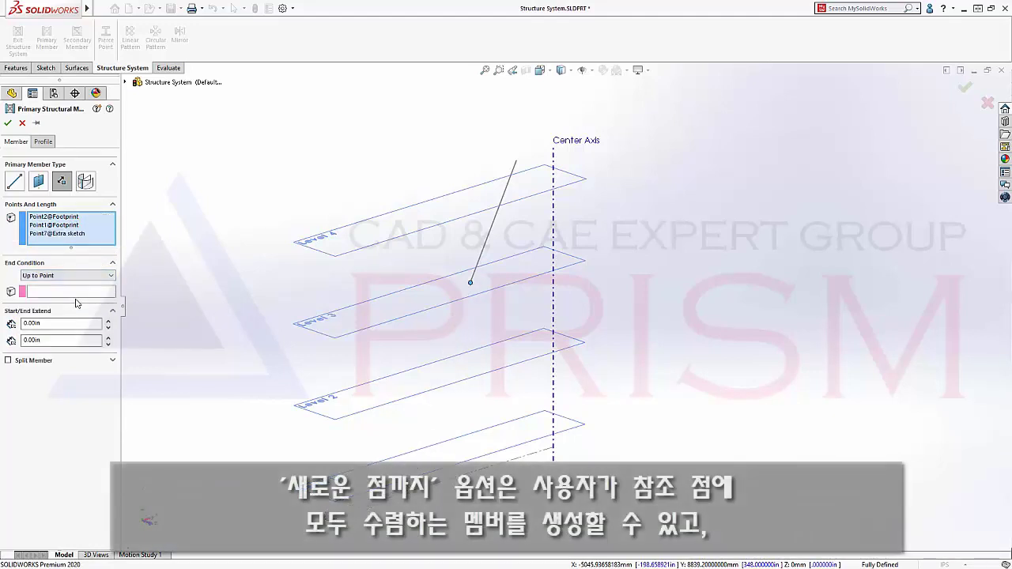
click(75, 296)
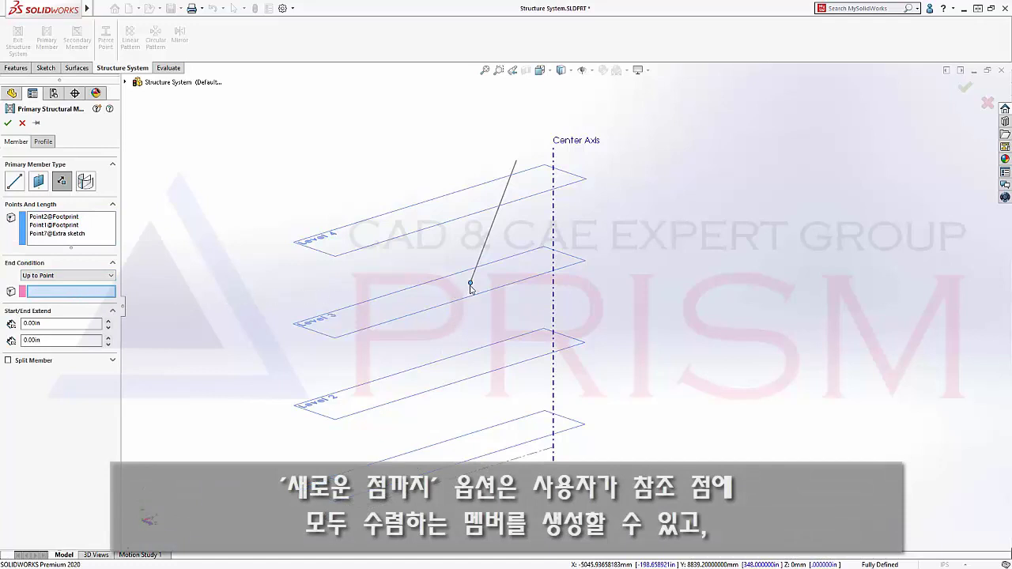
click(470, 284)
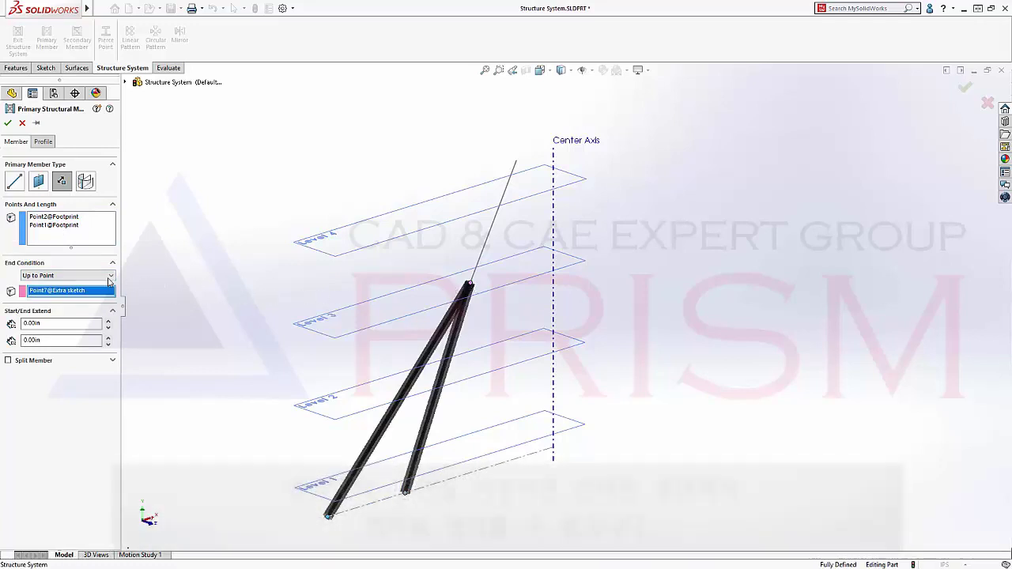
click(79, 275)
click(83, 305)
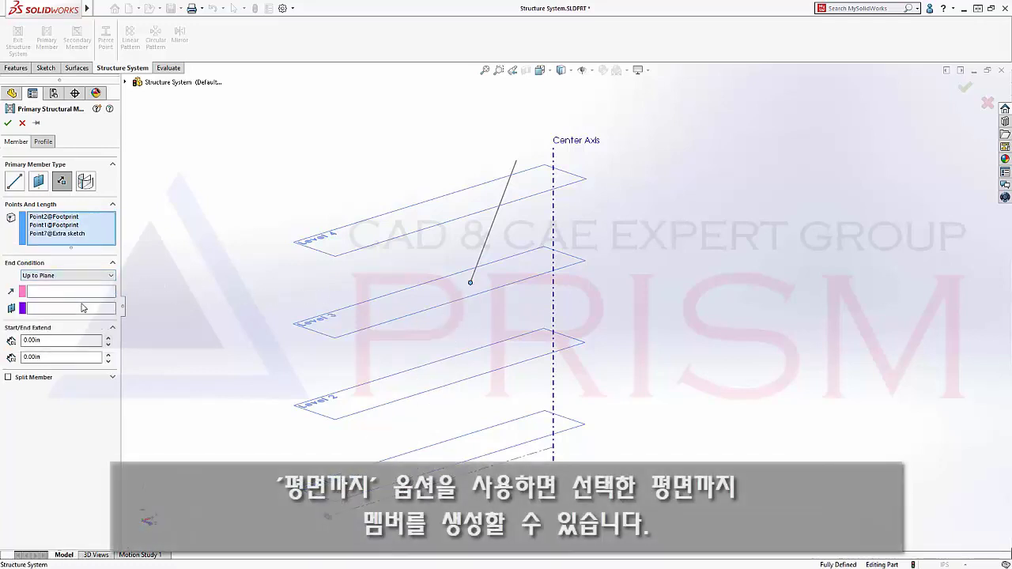
click(82, 309)
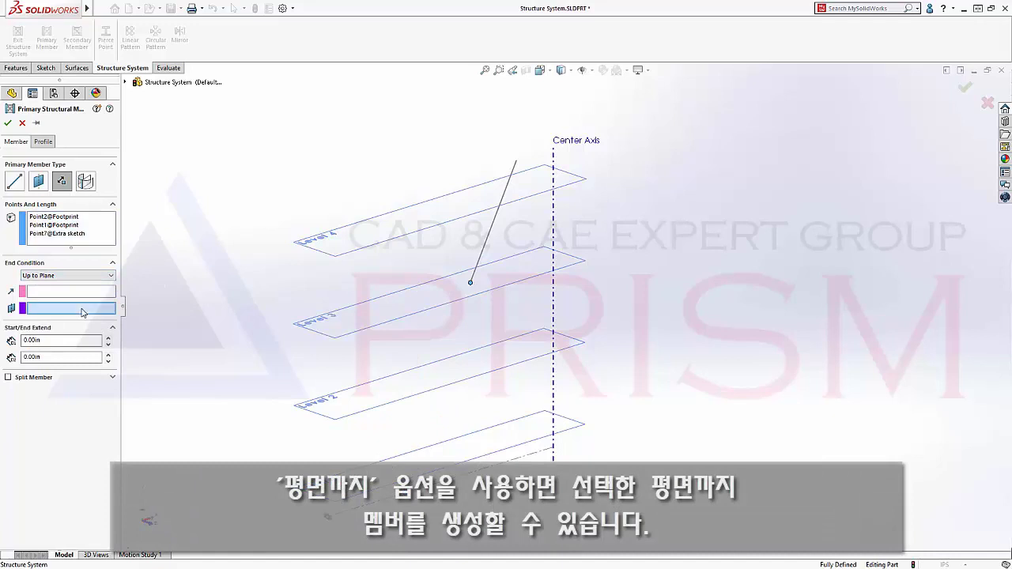
click(317, 250)
- Remove Point7 from the list, keep the members vertical, and confirm both primary members
right_click(79, 235)
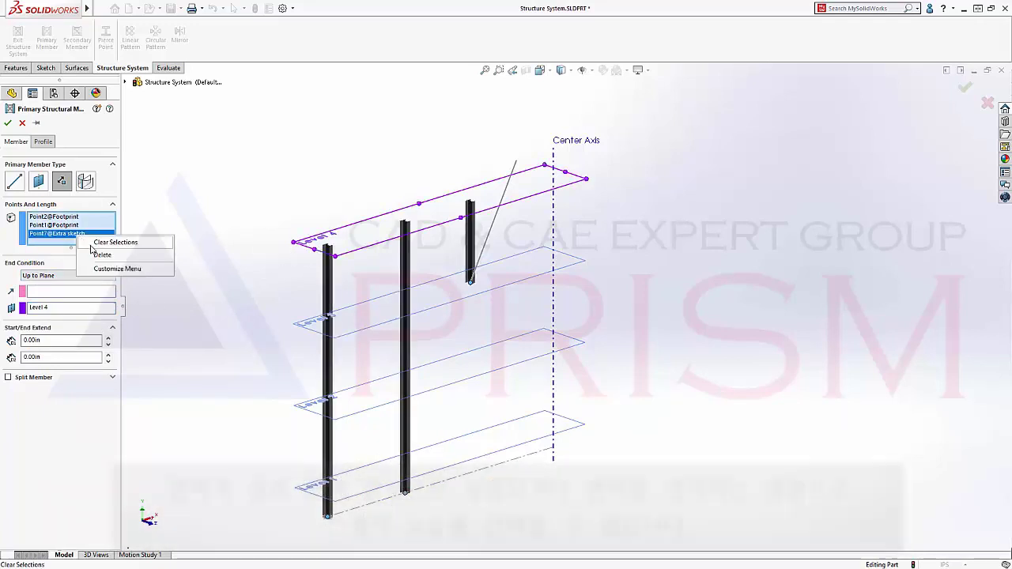
click(96, 256)
click(85, 294)
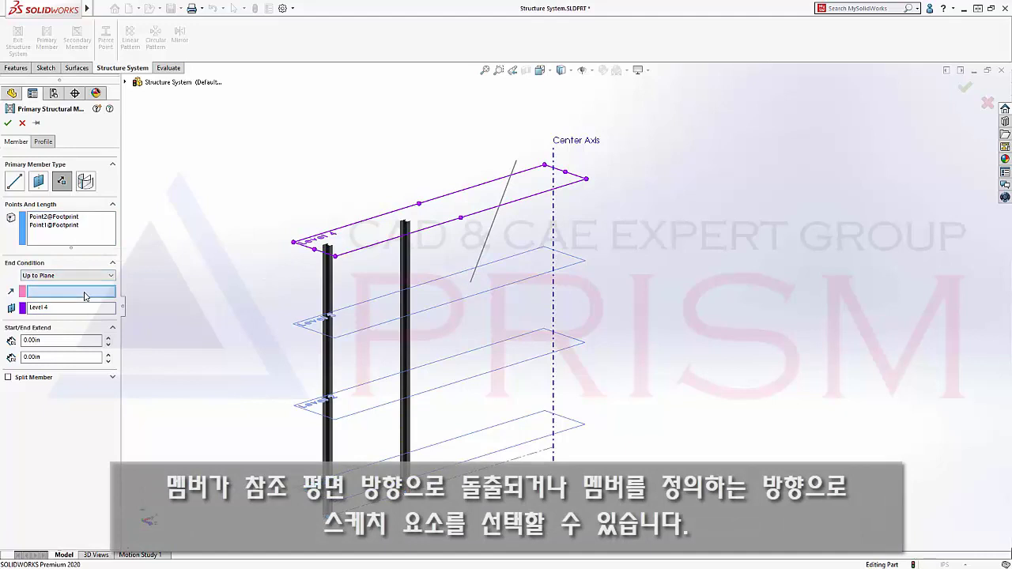
click(481, 259)
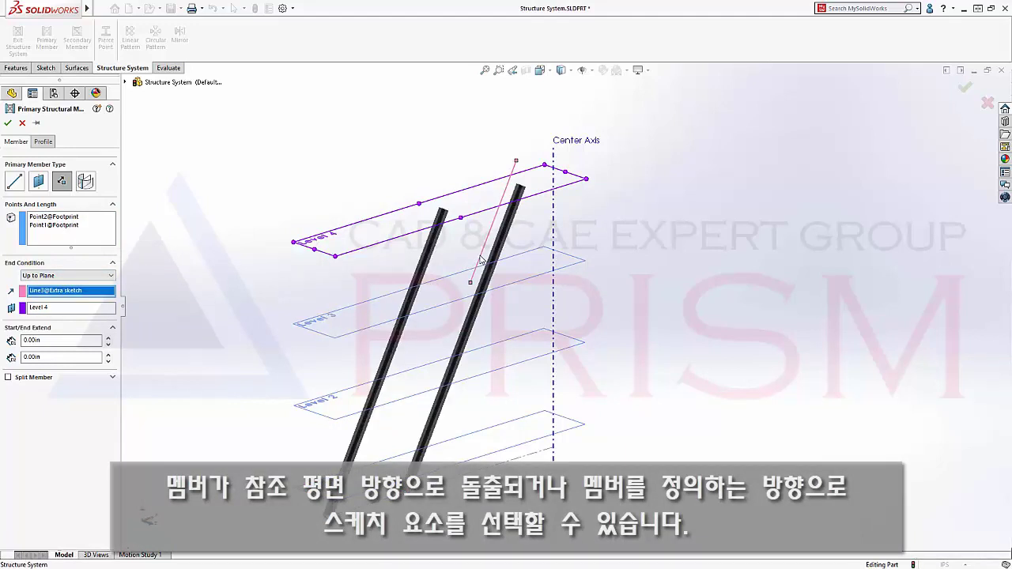
click(481, 259)
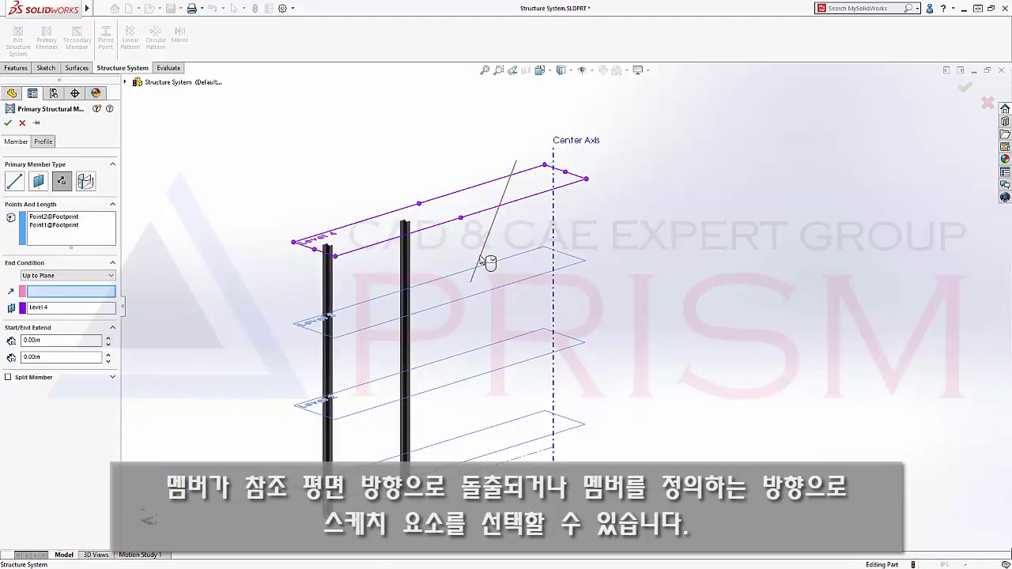
key(Return)
- Add plane-based secondary members between the two columns at Levels 1, 2, 3 and 4
click(76, 41)
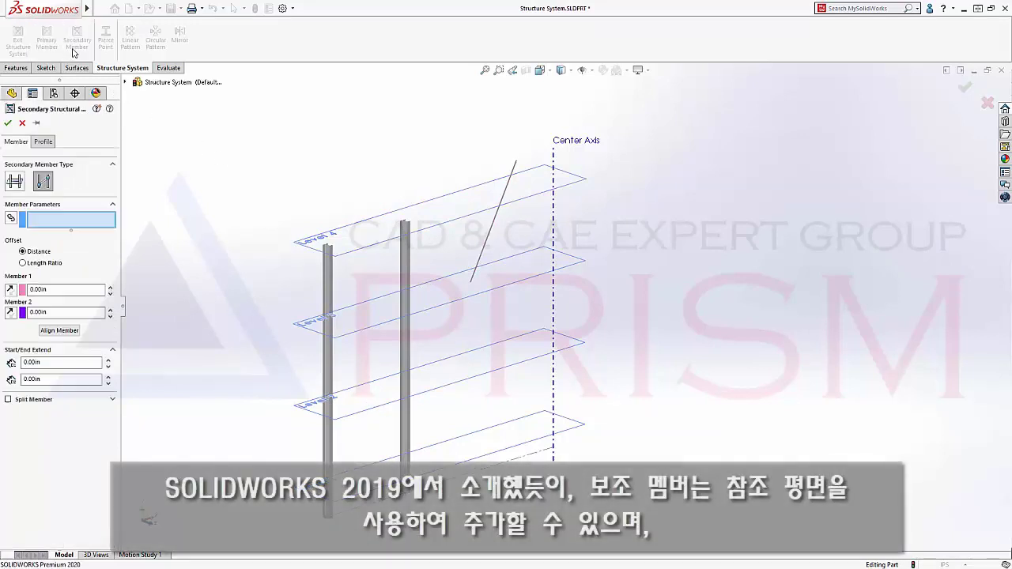
click(15, 182)
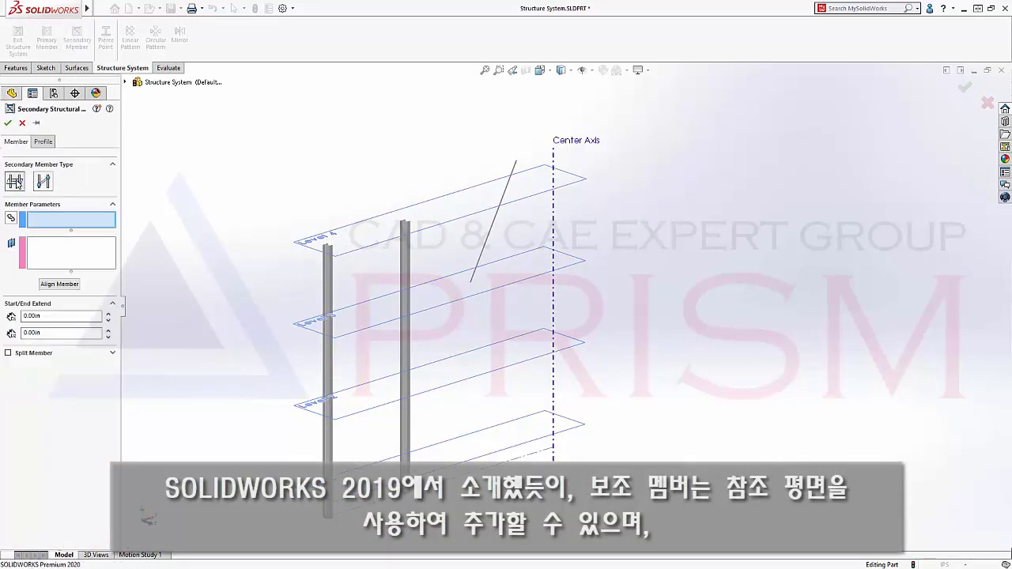
click(327, 294)
click(402, 273)
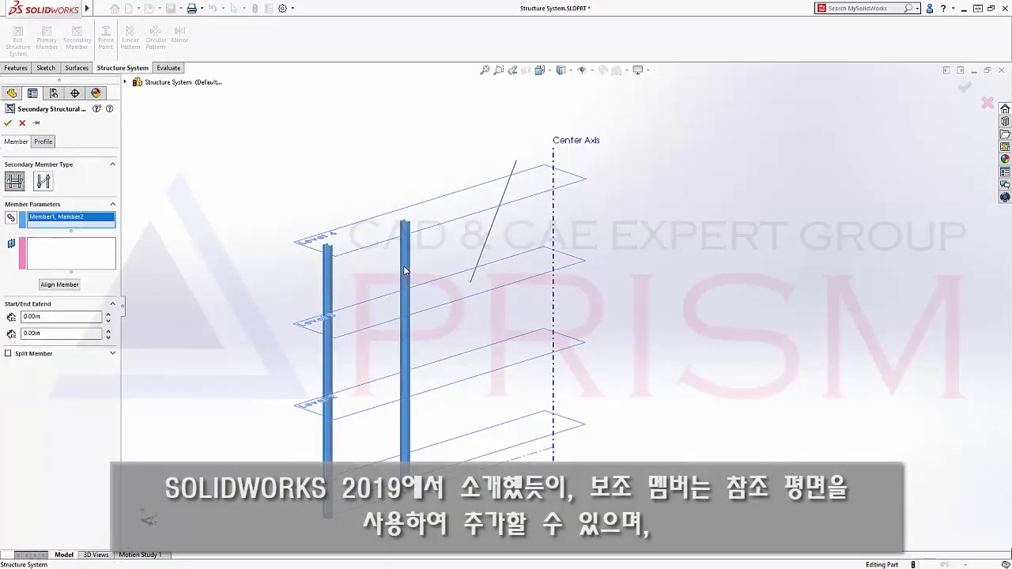
click(88, 261)
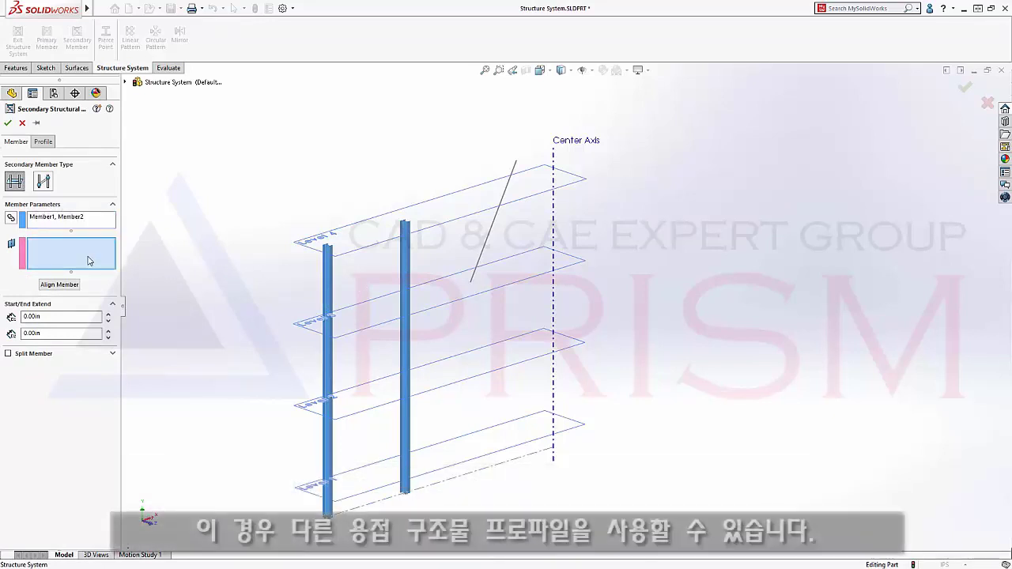
click(309, 476)
click(309, 405)
click(308, 334)
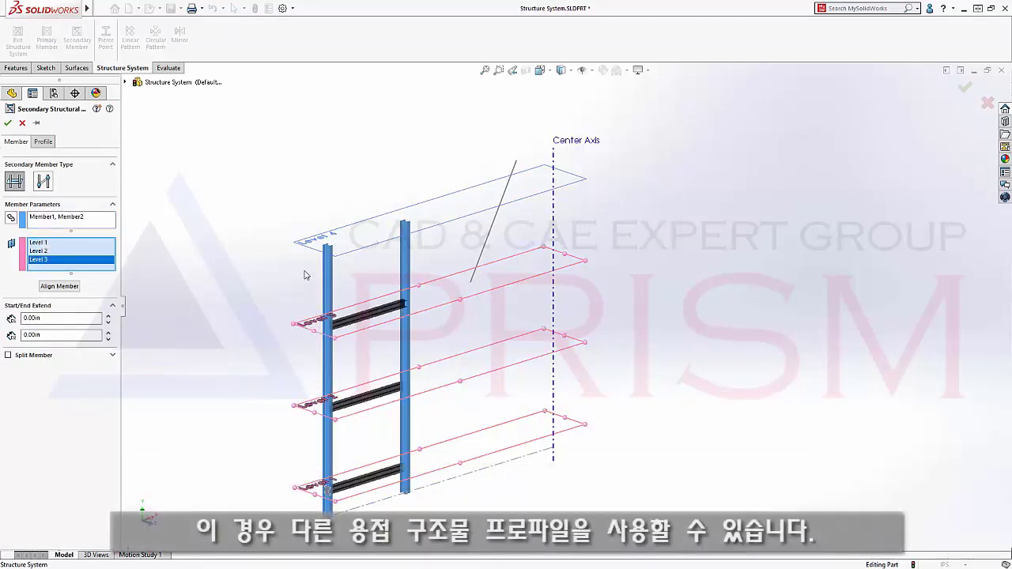
click(299, 242)
- Give the crossbars a W14x48 profile aligned at top centre, and accept them
click(43, 142)
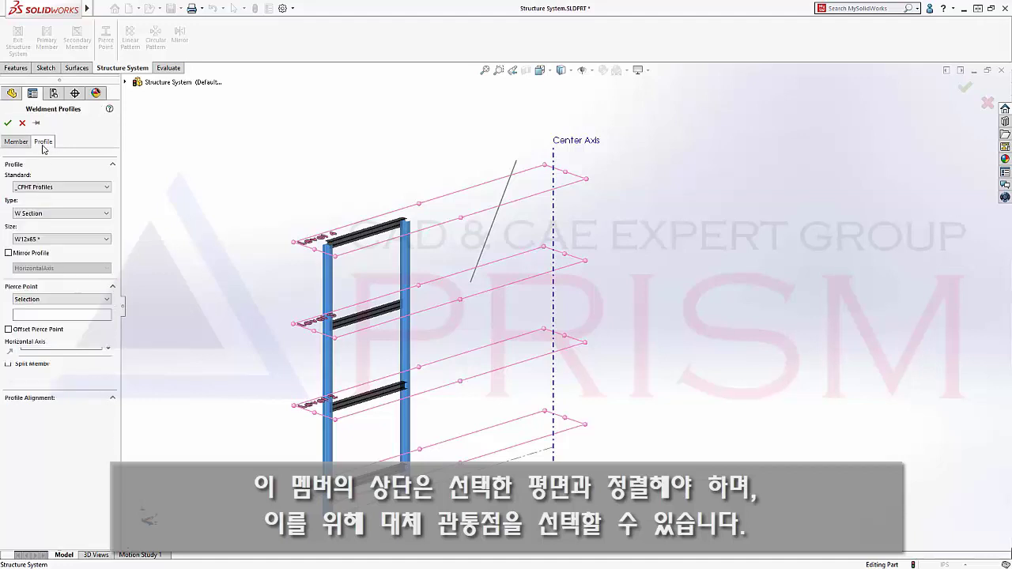
click(53, 239)
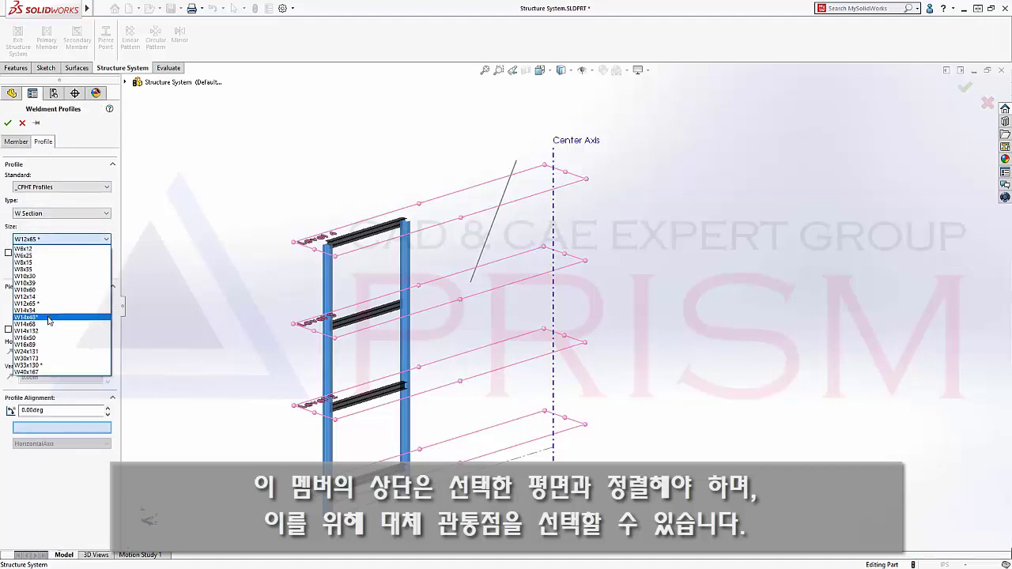
click(47, 316)
click(71, 315)
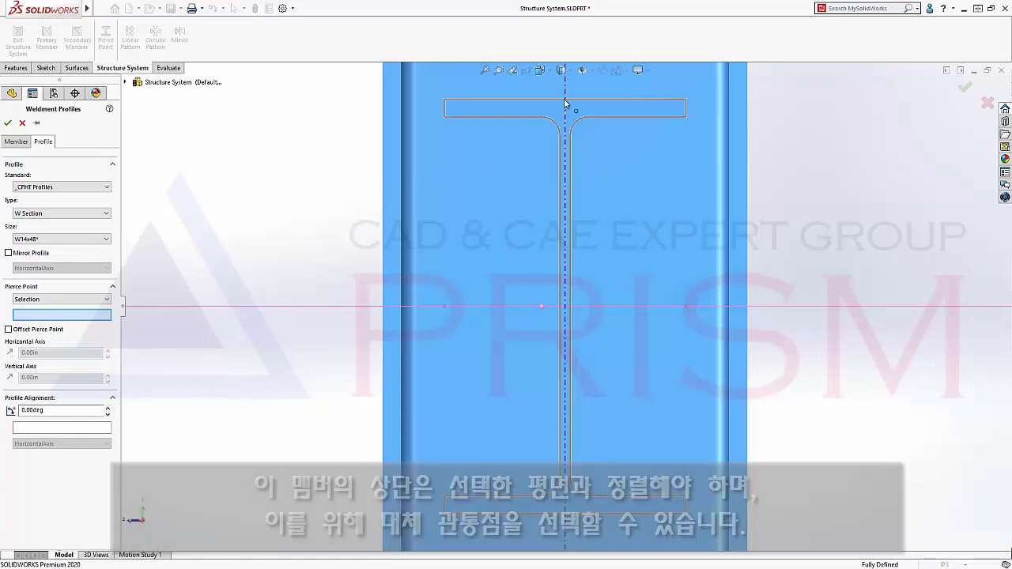
click(564, 101)
key(Return)
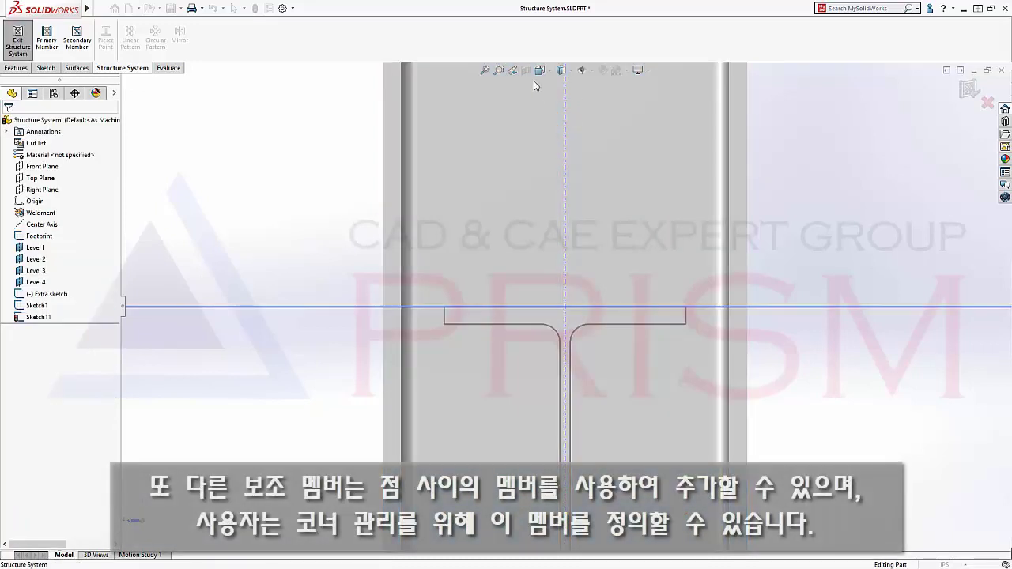
- Create a between-points secondary member from Member6 to Member3 with both offsets 0
click(513, 70)
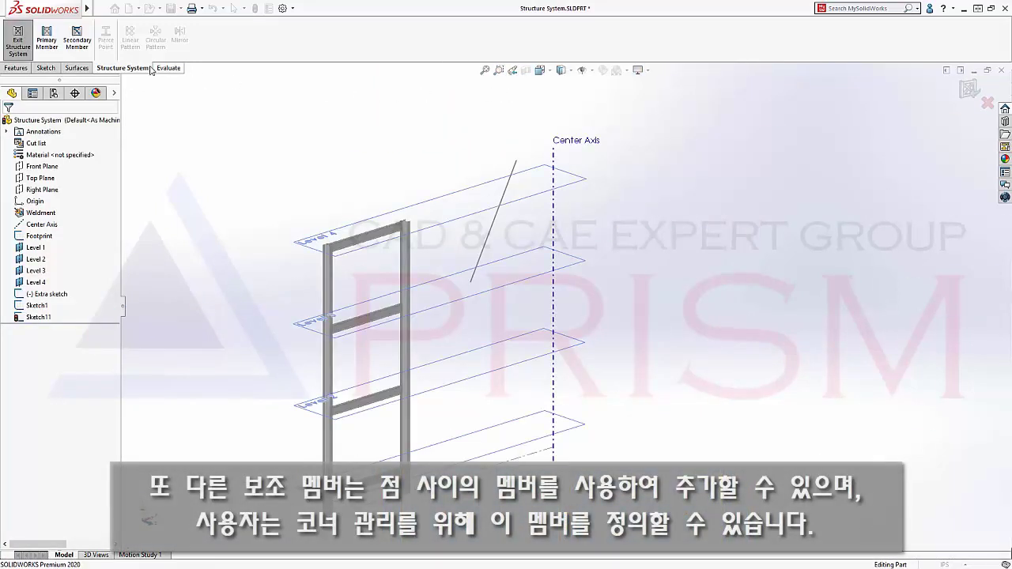
click(76, 36)
click(43, 182)
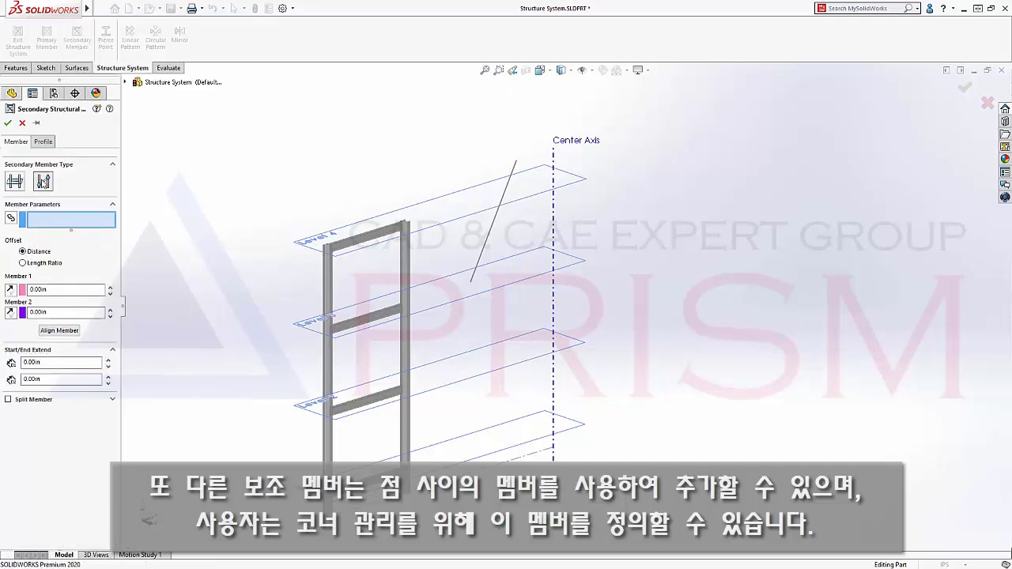
click(347, 250)
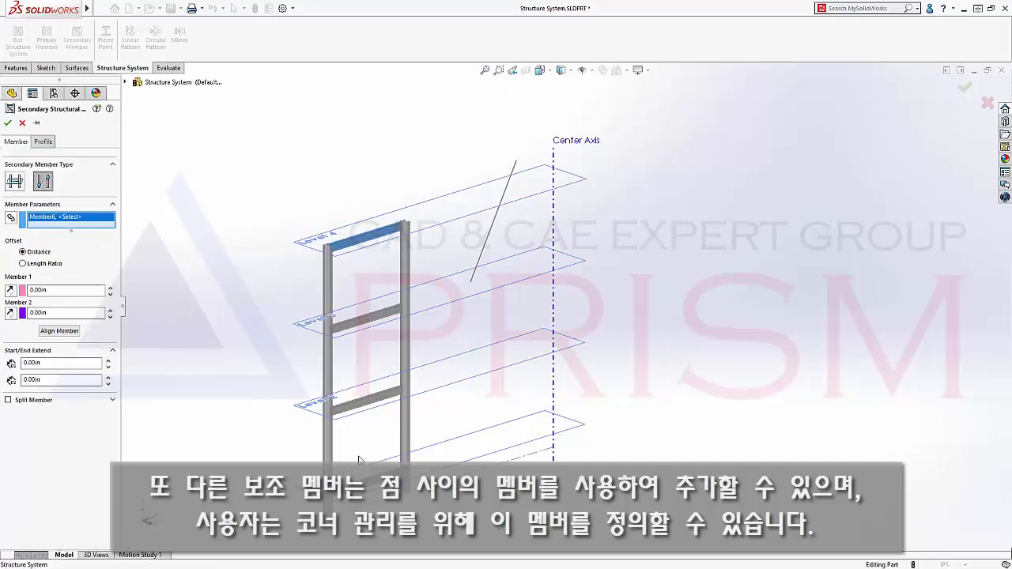
click(358, 459)
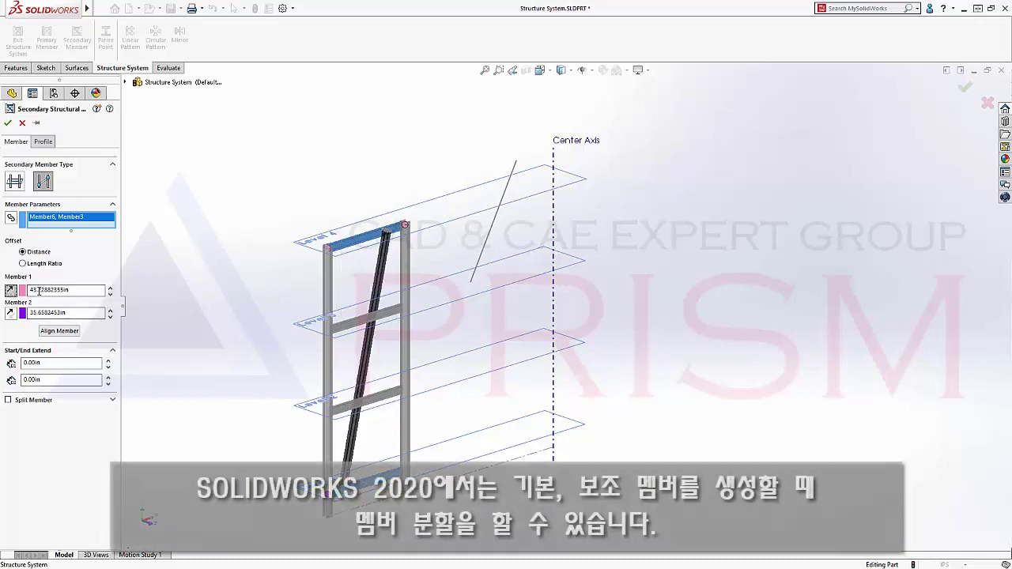
double_click(39, 291)
text(0)
key(Tab)
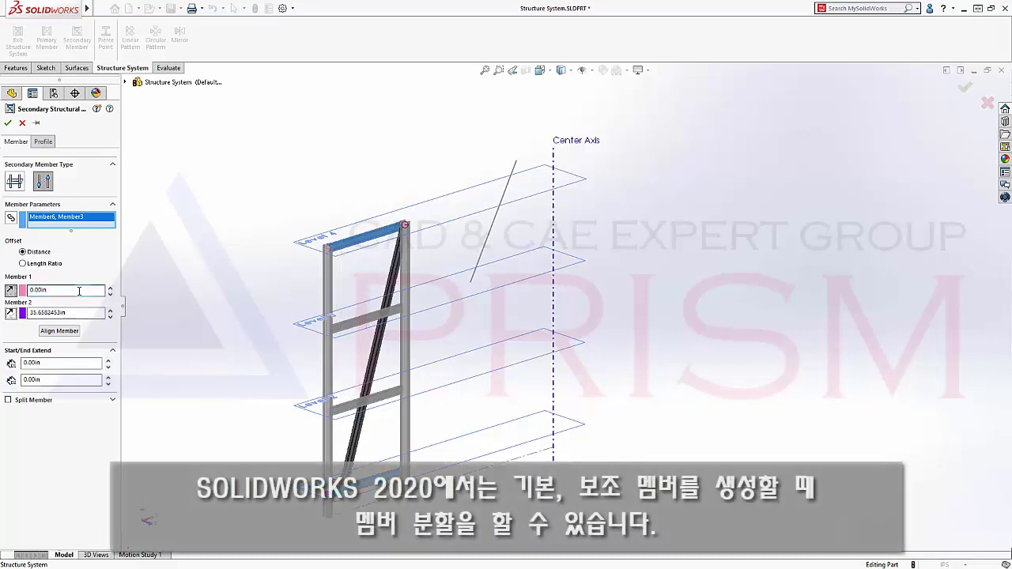
key(Tab)
text(0)
key(Tab)
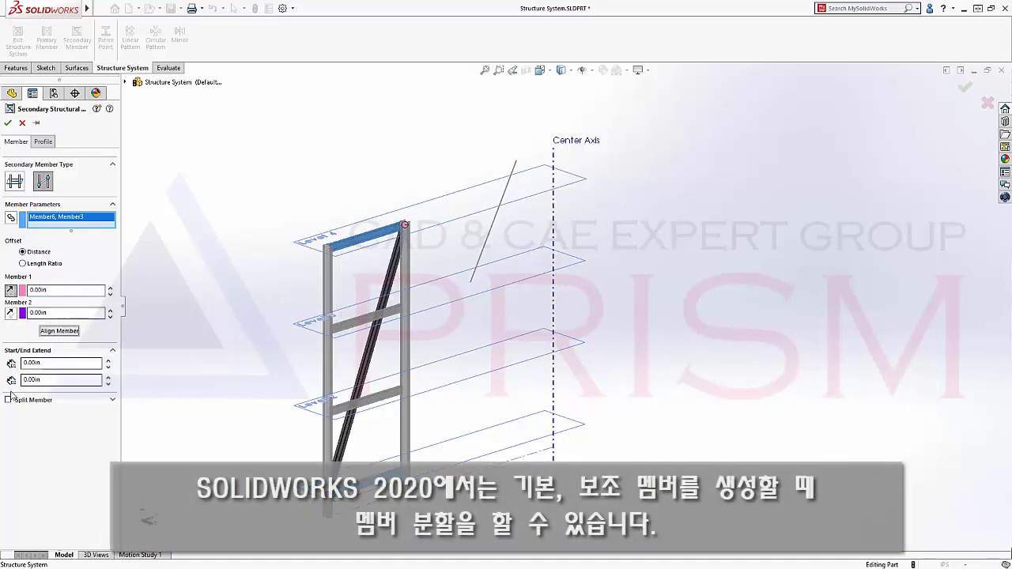
- Split the diagonal member at the crossbars Member4 and Member5
click(9, 400)
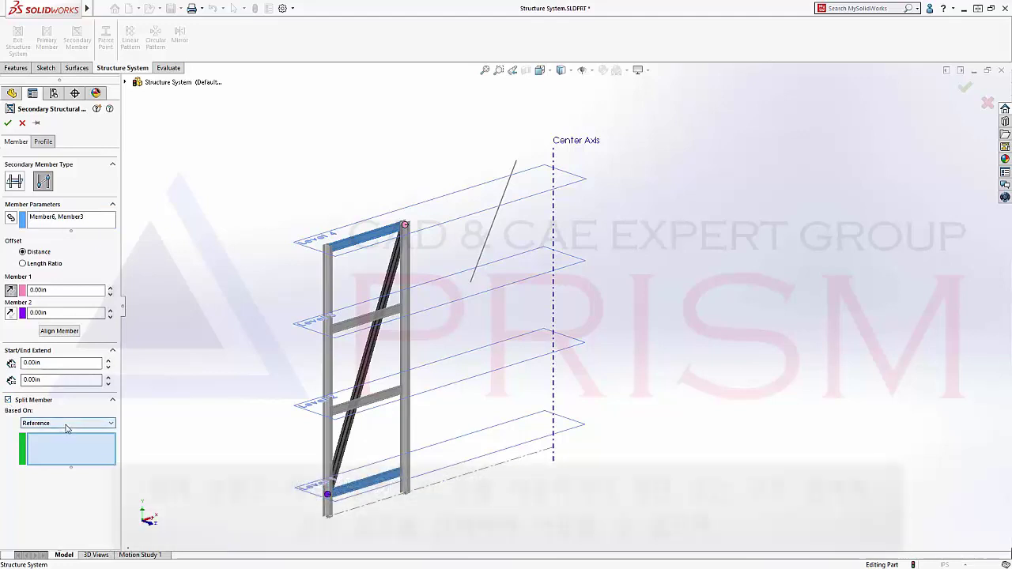
click(65, 425)
click(65, 426)
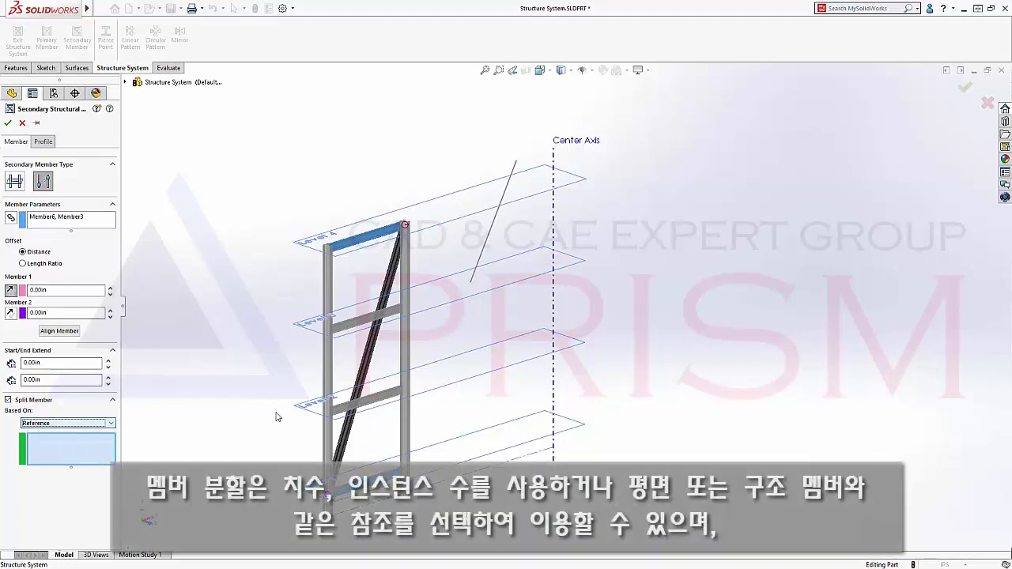
click(343, 409)
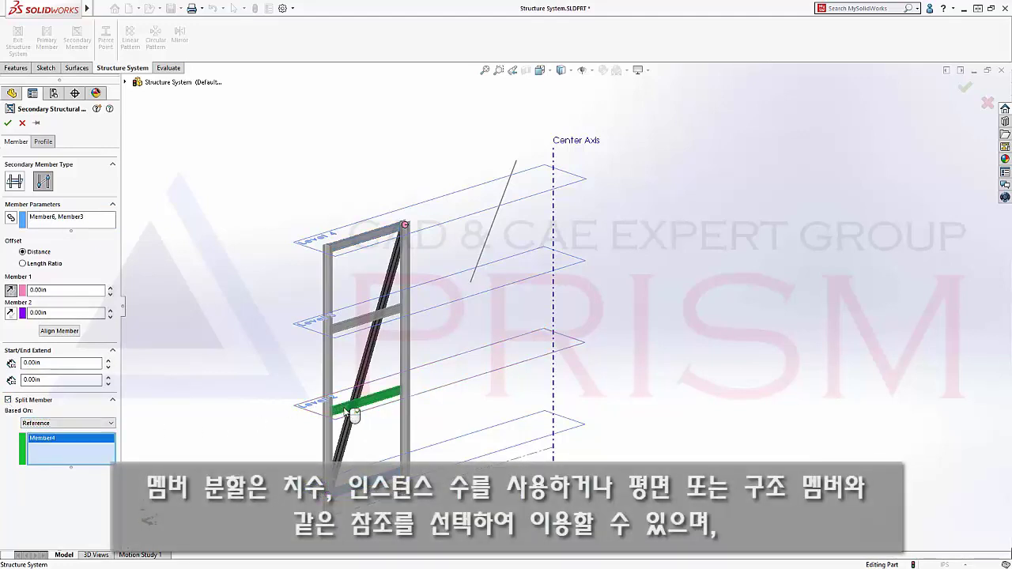
click(345, 330)
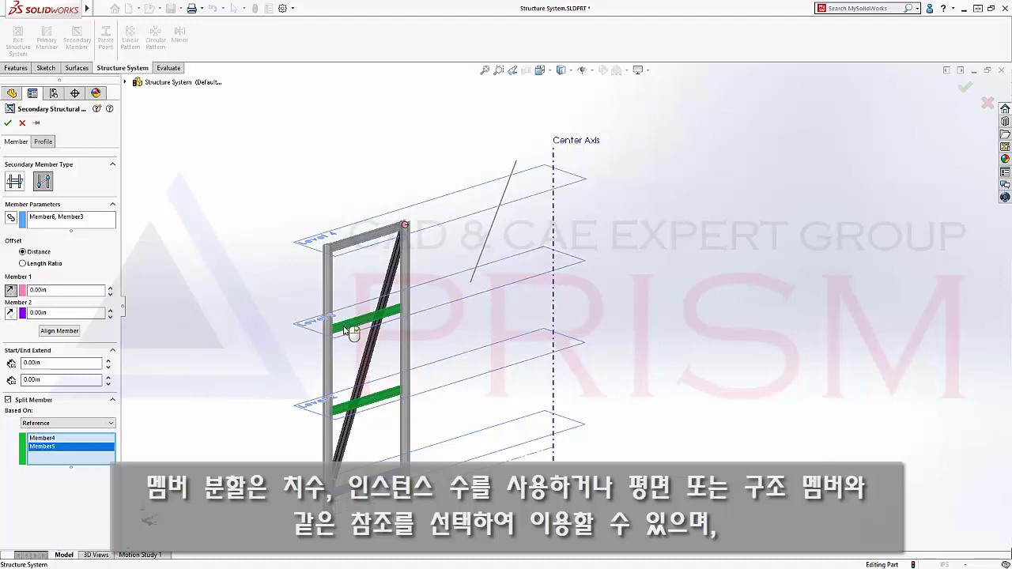
- Rotate the diagonal member's profile alignment to 90°
click(42, 145)
click(52, 411)
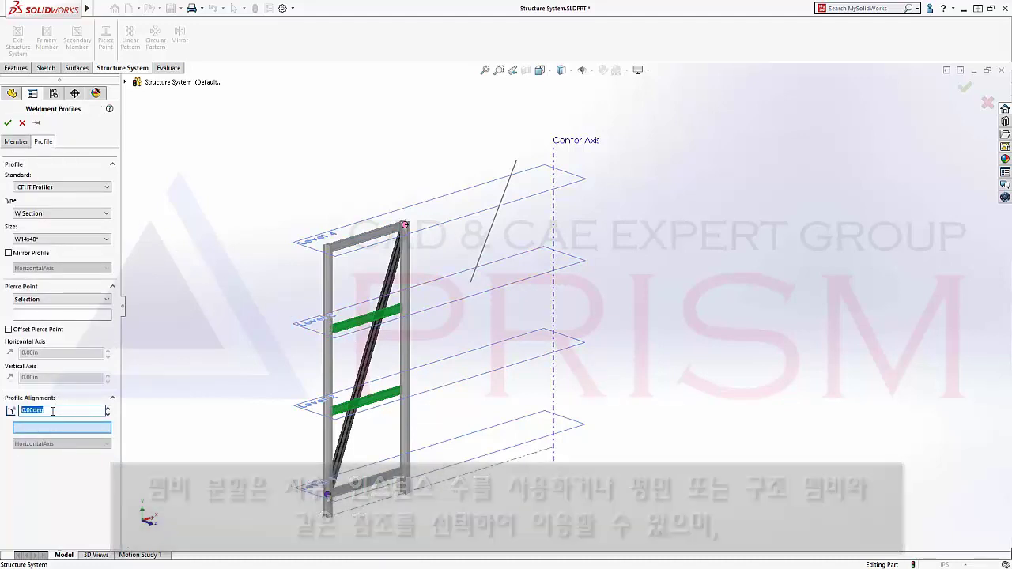
text(90)
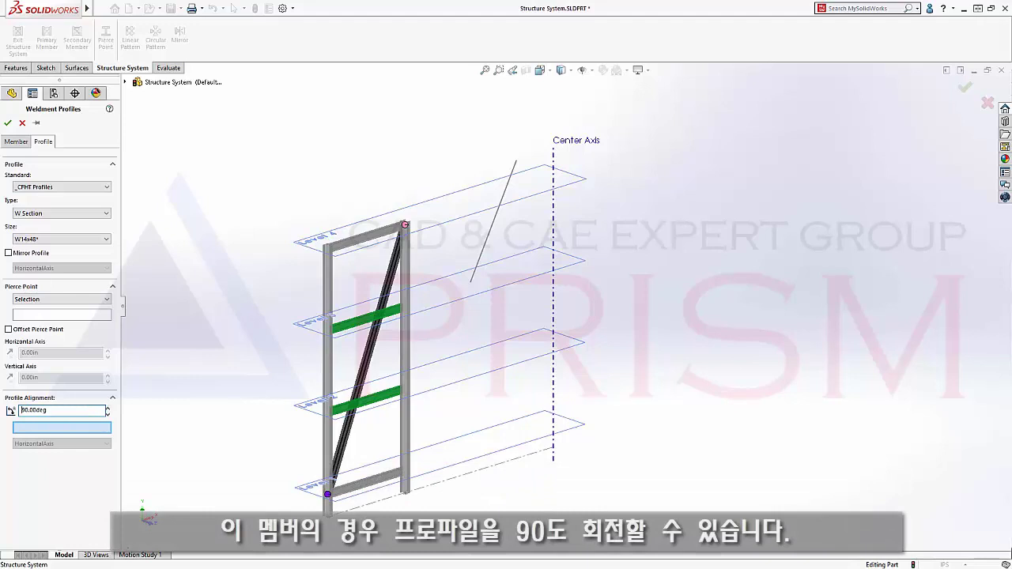
- Accept the diagonal brace, exit the structure system, and change the simple-corner planar trim option
click(8, 124)
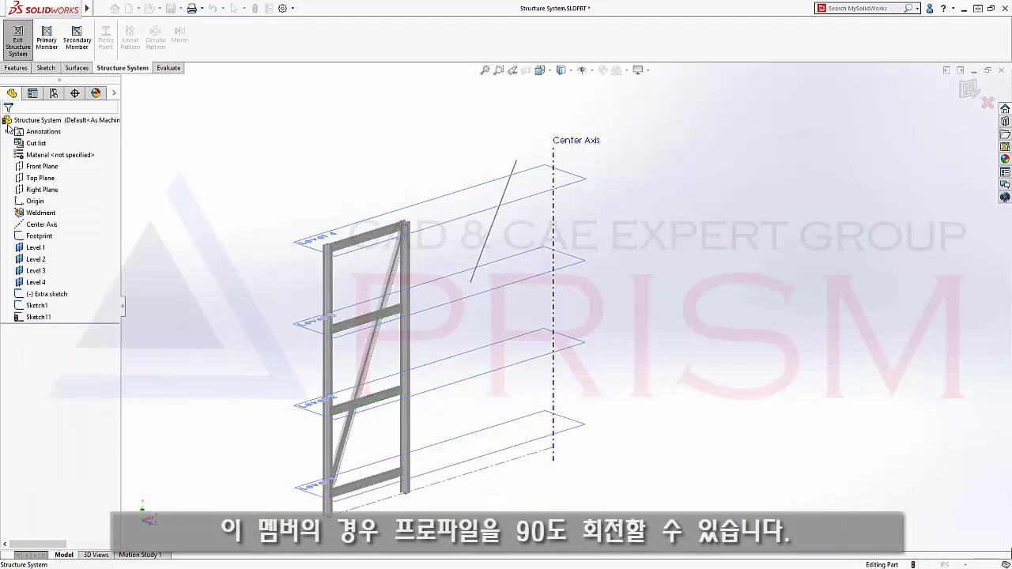
click(20, 52)
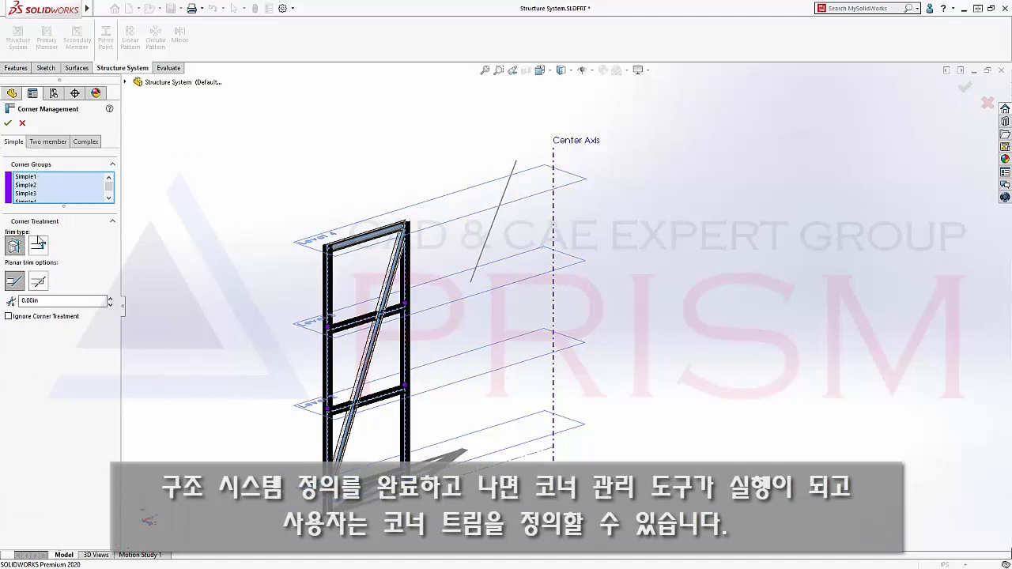
click(37, 282)
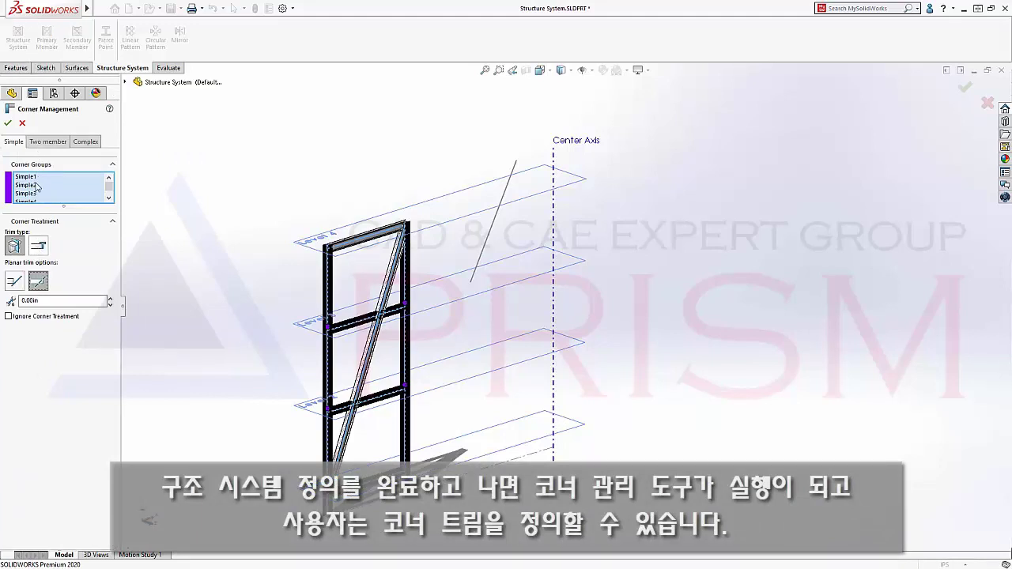
- Set the two-member corner to the alternate planar trim type
click(55, 144)
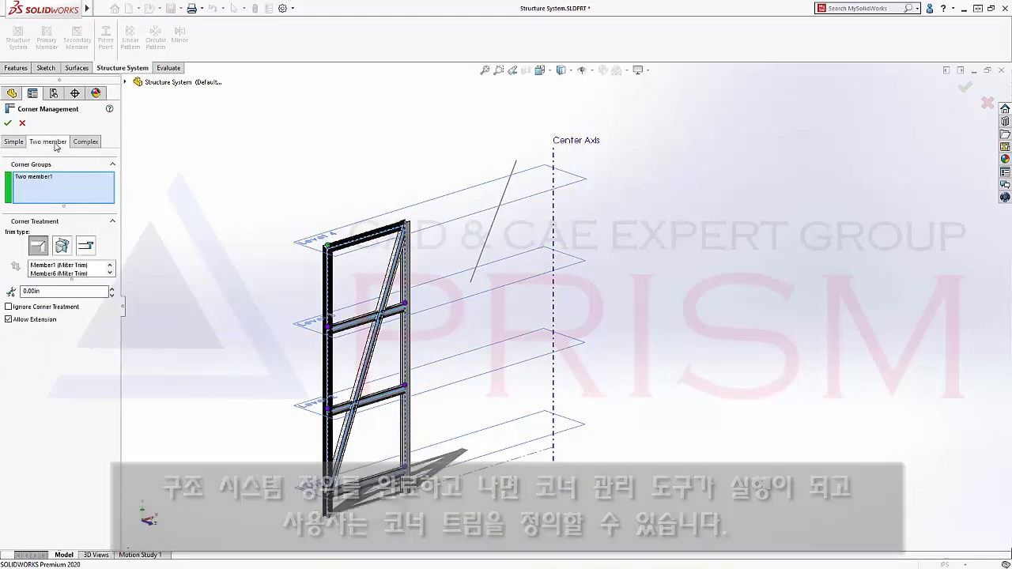
click(65, 248)
click(62, 278)
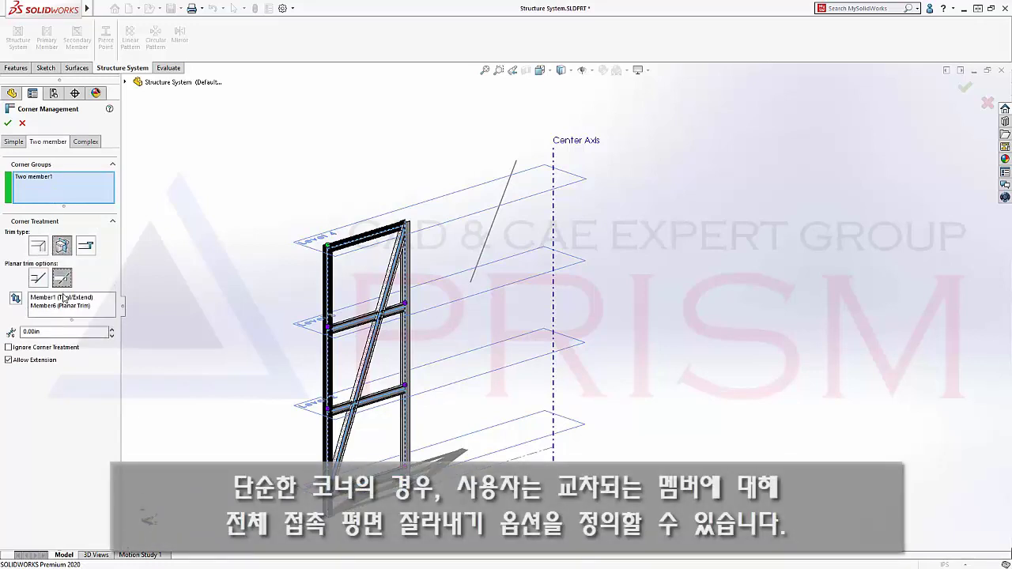
click(64, 299)
click(63, 307)
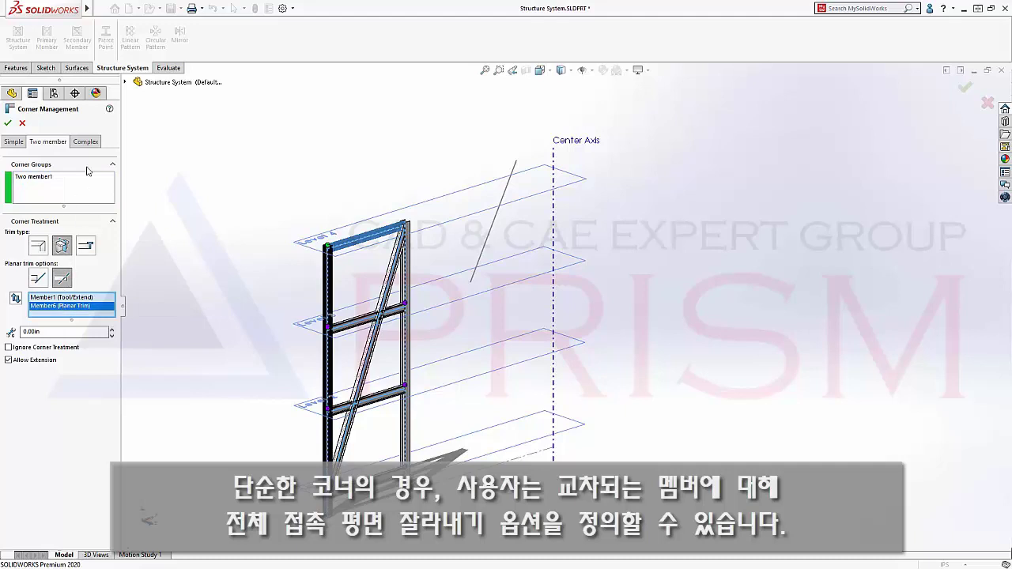
- Adjust the complex corner group's trim order and apply all corner trims
click(85, 142)
click(31, 178)
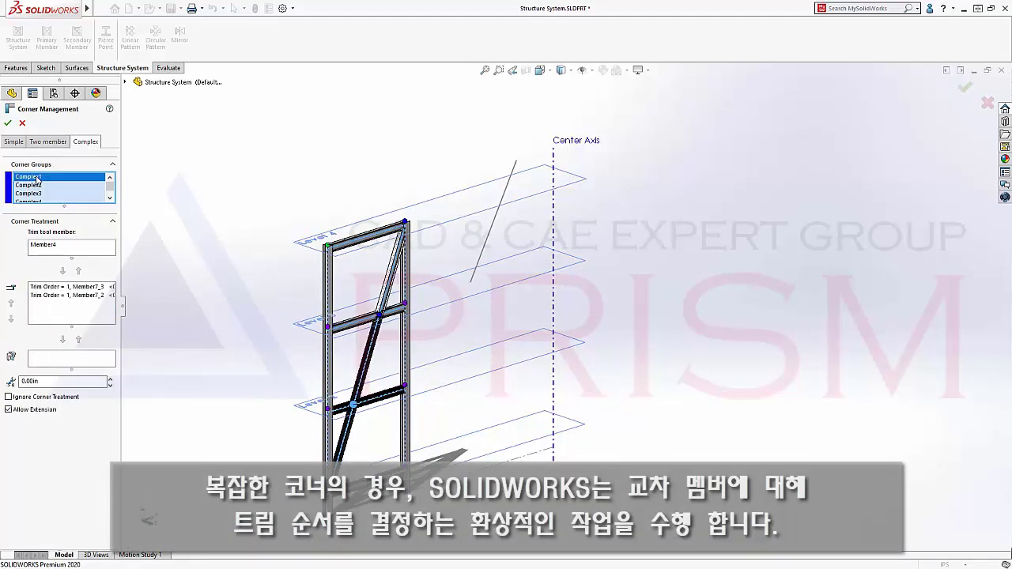
click(49, 246)
click(51, 295)
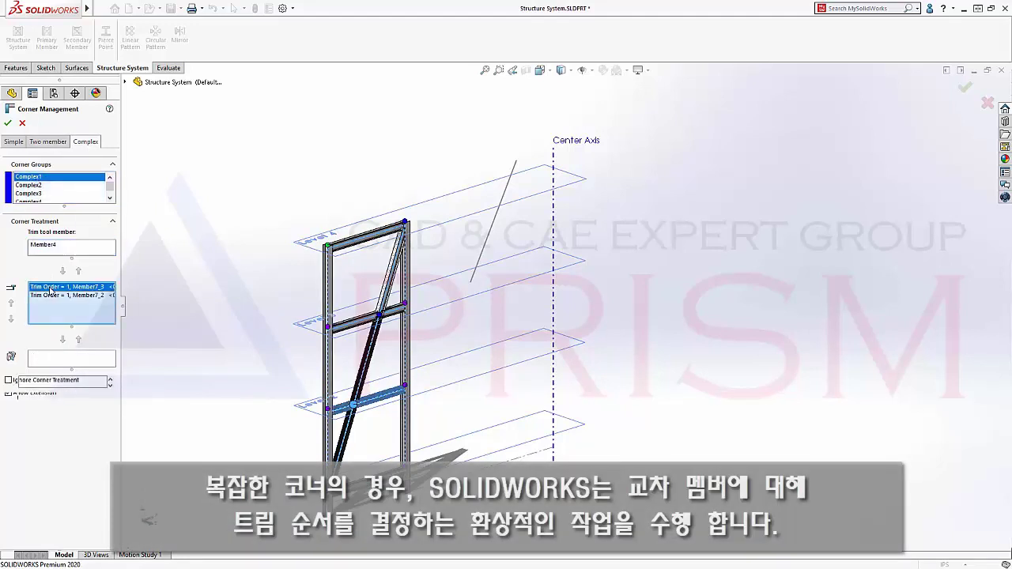
click(7, 123)
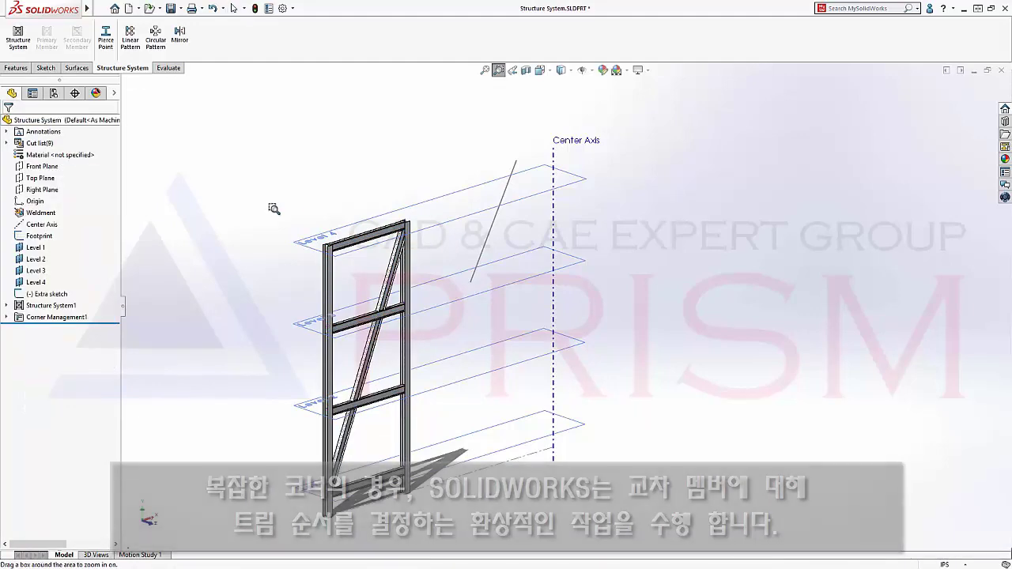
drag(383, 207, 443, 266)
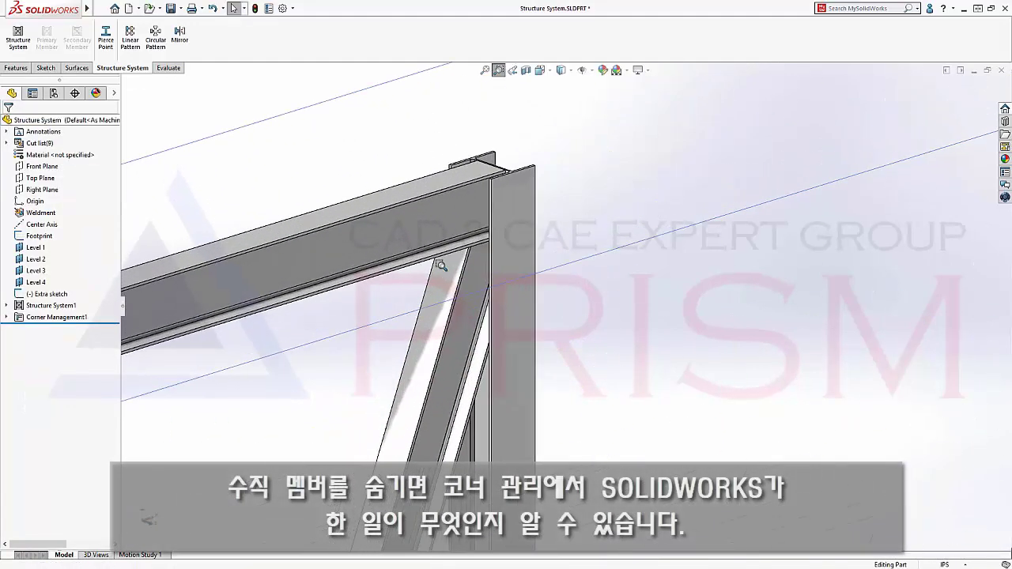
click(512, 250)
mouse_move(512, 250)
middle_down()
mouse_move(431, 192)
mouse_move(350, 165)
mouse_move(414, 176)
mouse_move(463, 224)
middle_up()
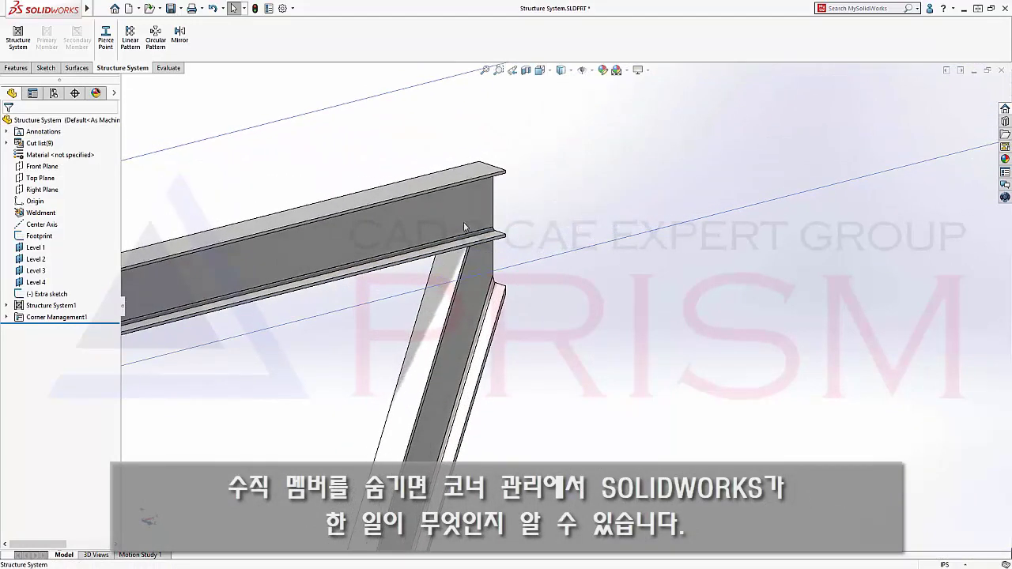
click(485, 70)
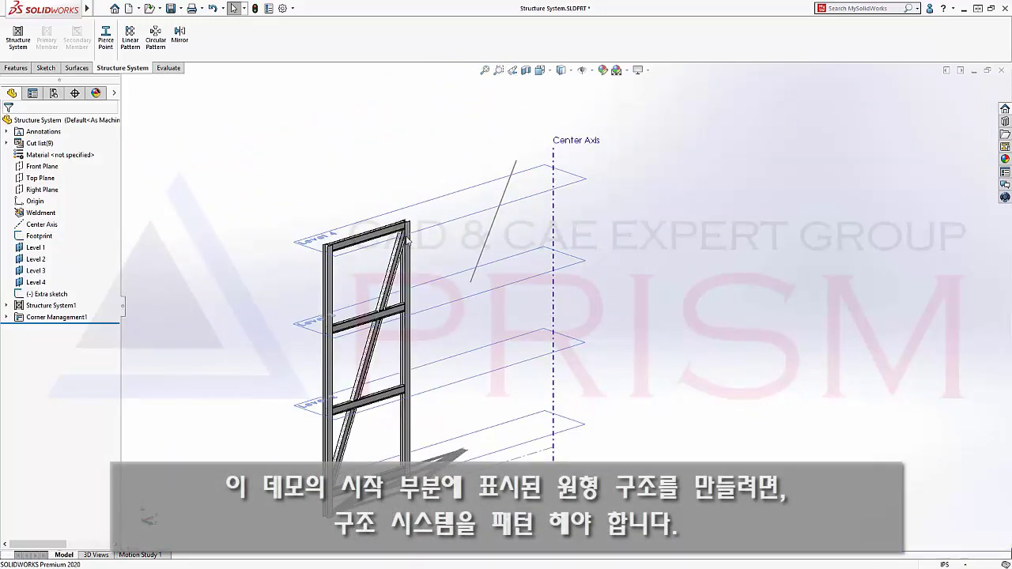
- Pattern the Structure System1 body around the Center Axis as 12 equal instances over 360°
click(554, 181)
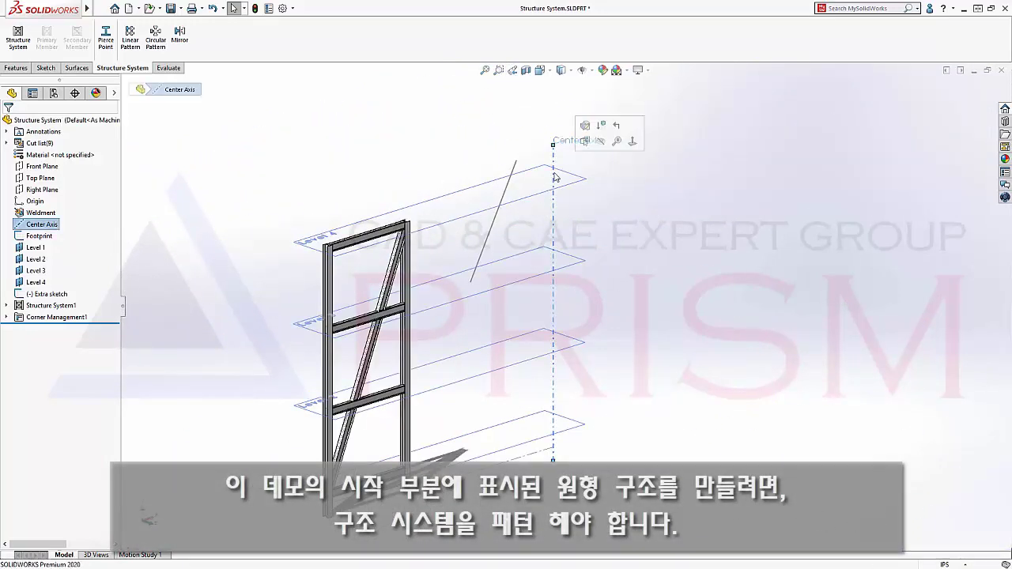
click(156, 37)
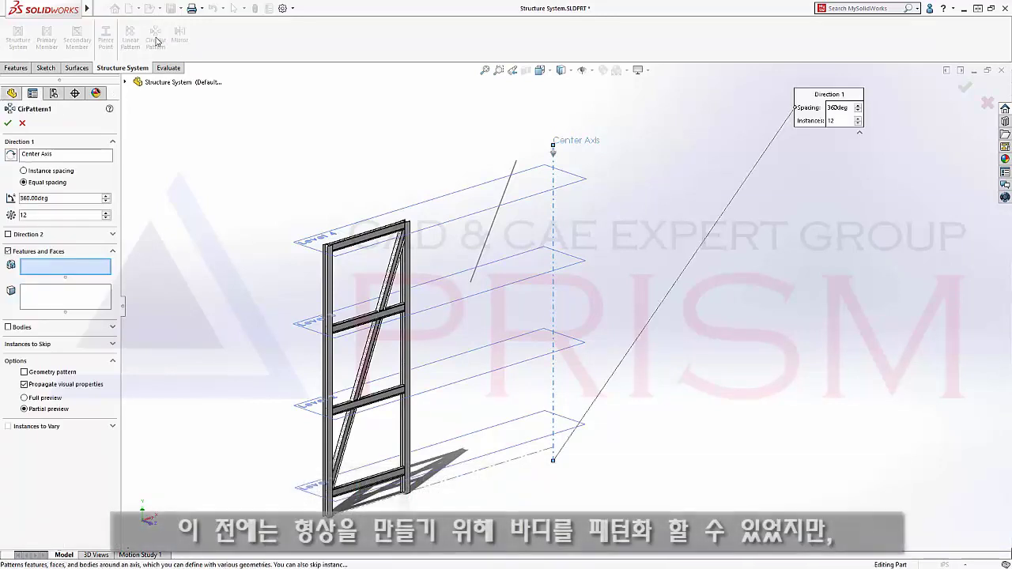
click(9, 327)
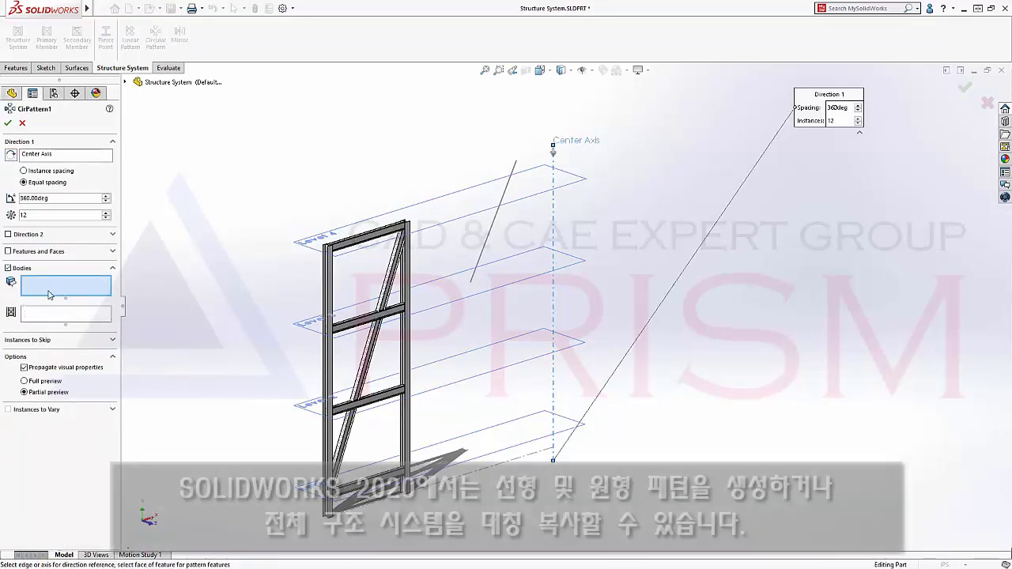
click(48, 320)
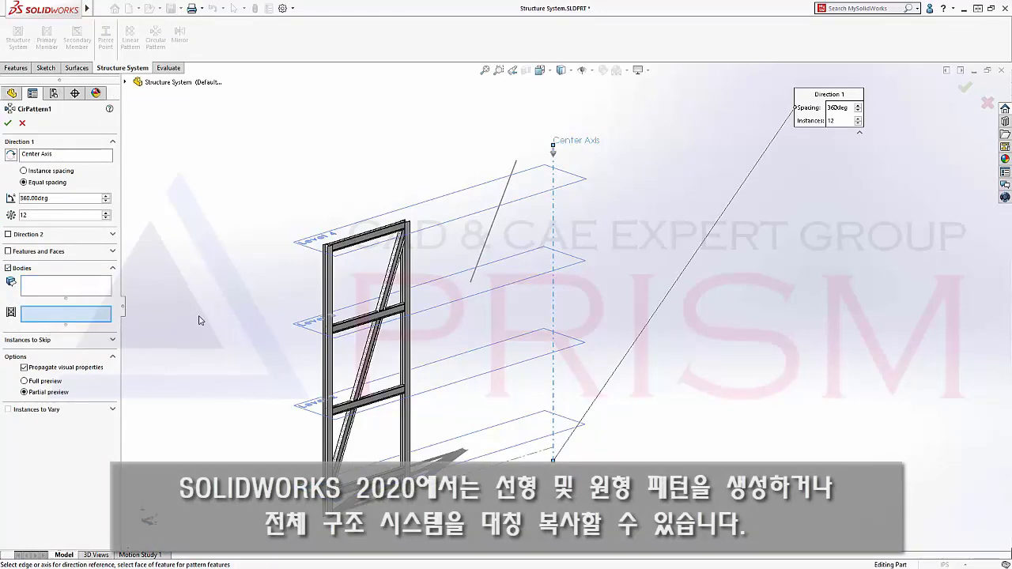
click(330, 300)
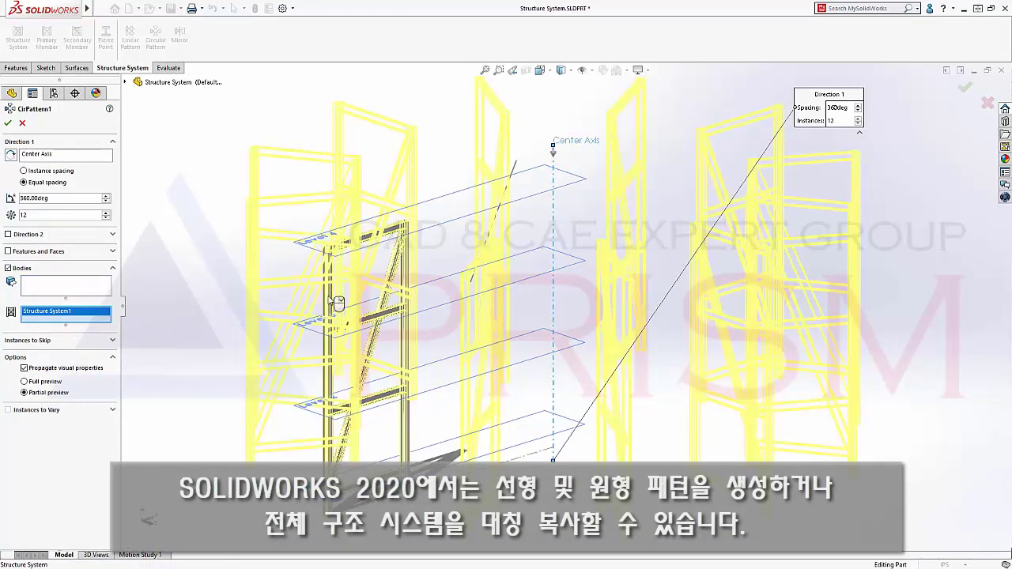
key(Return)
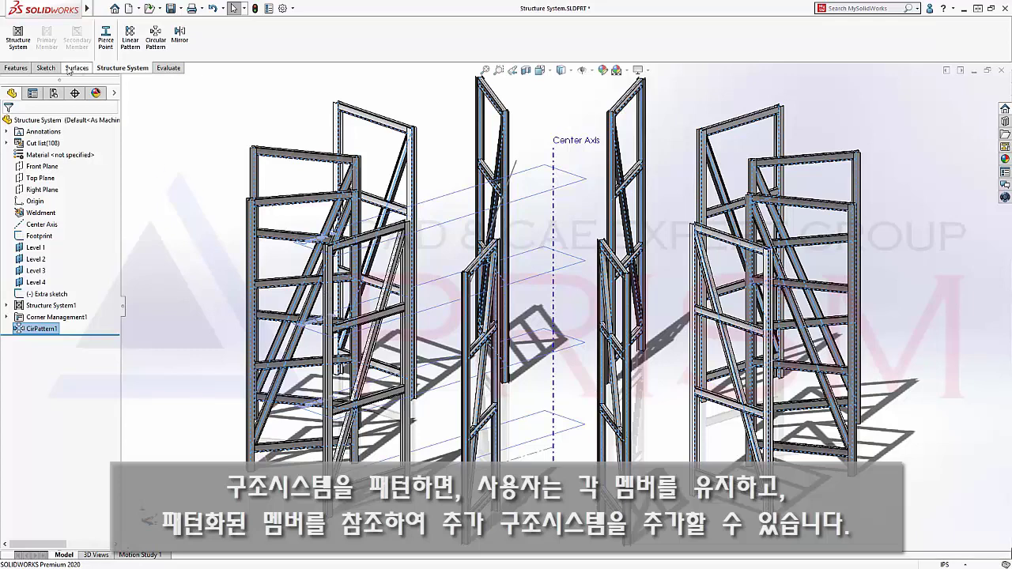
- Add secondary members linking the original frame's columns to neighbouring copies at Levels 1–4
click(17, 36)
click(78, 41)
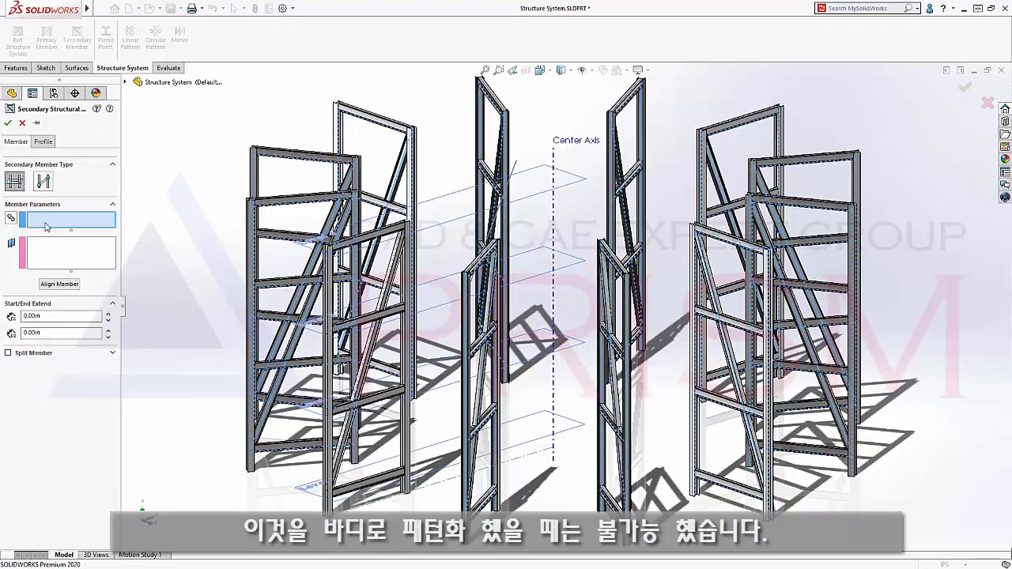
click(328, 412)
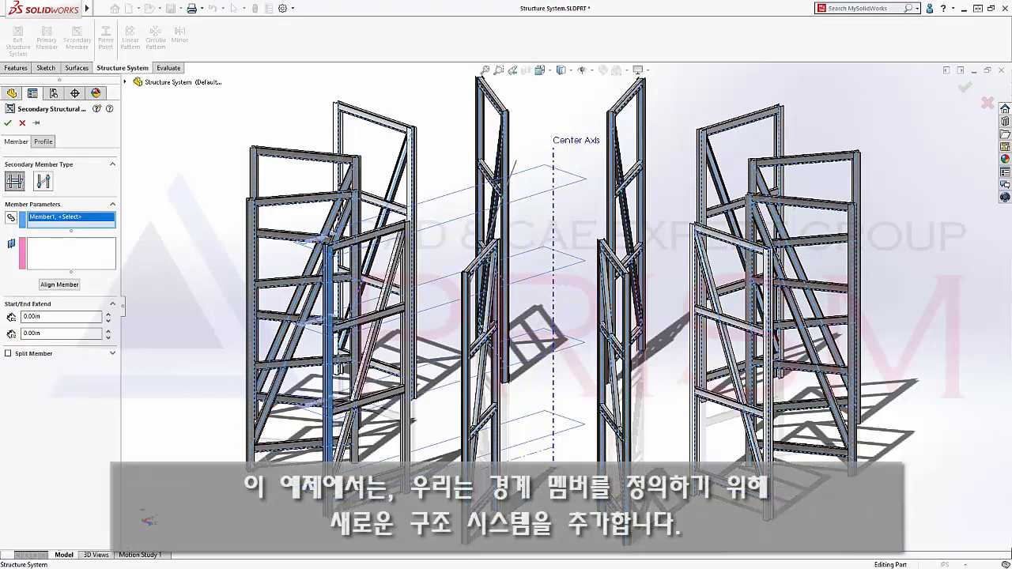
click(251, 332)
click(360, 457)
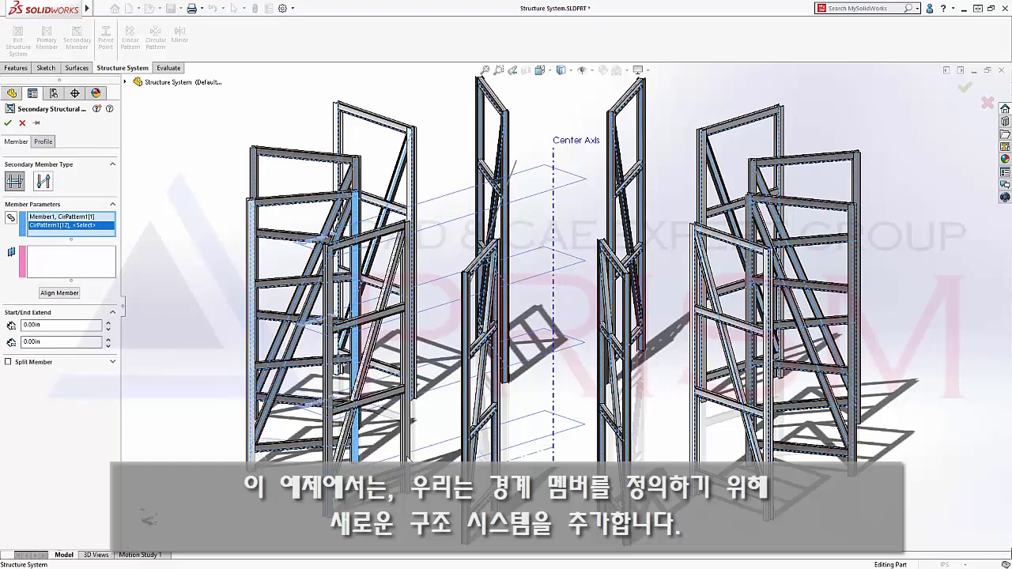
click(412, 457)
click(89, 267)
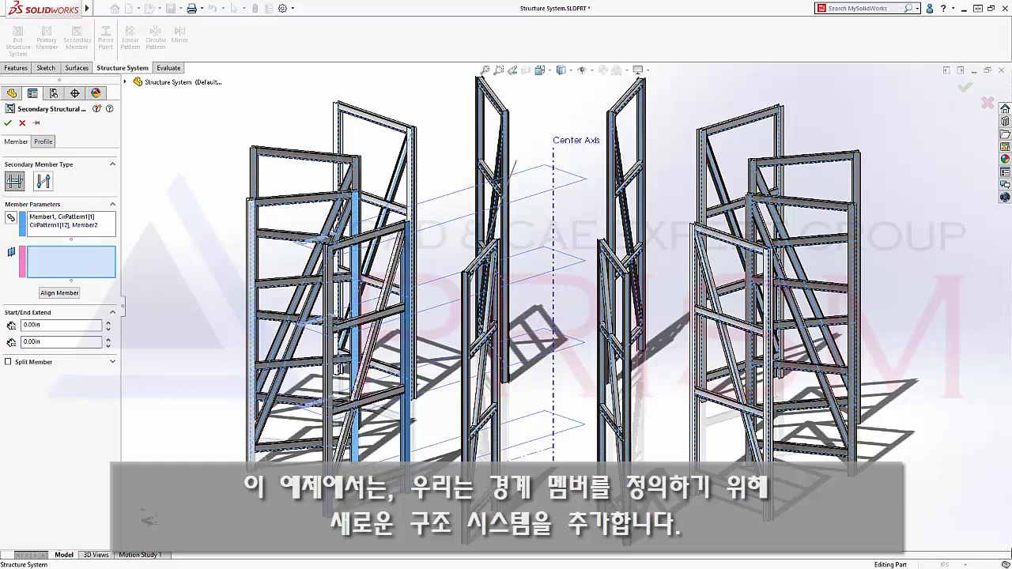
click(315, 413)
click(309, 367)
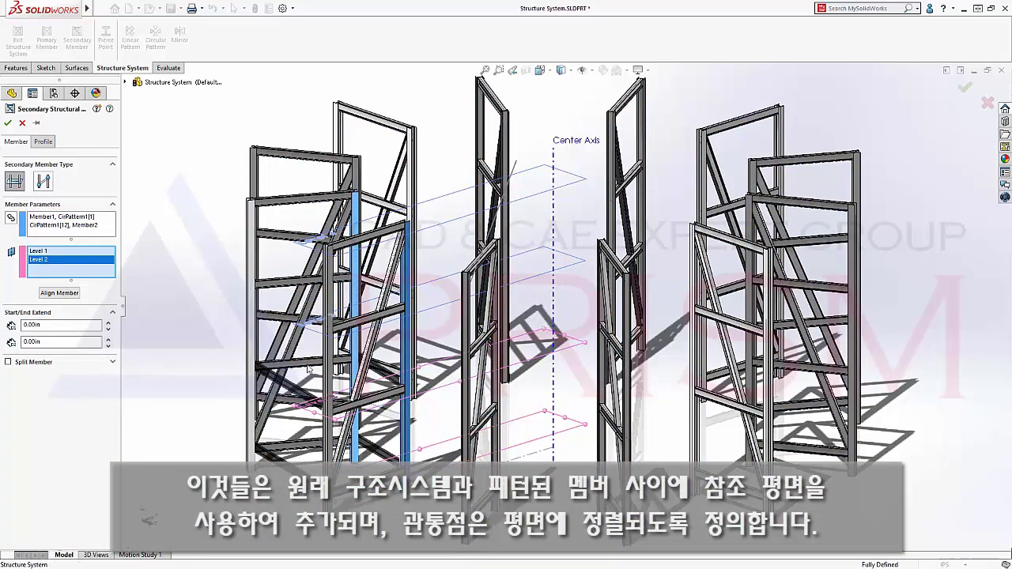
click(313, 323)
click(308, 252)
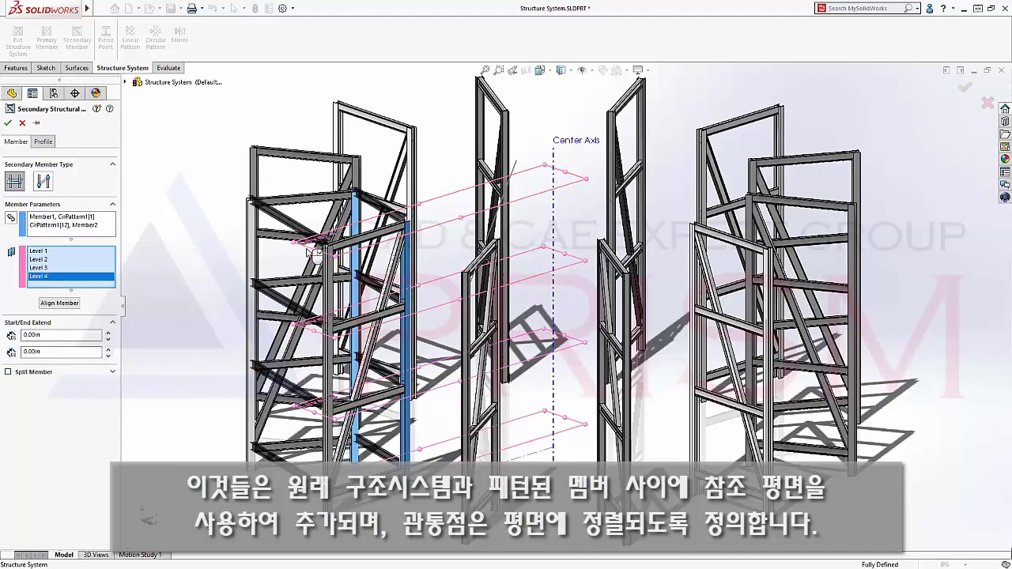
- Set the boundary members' pierce point on the top flange and confirm them
click(43, 143)
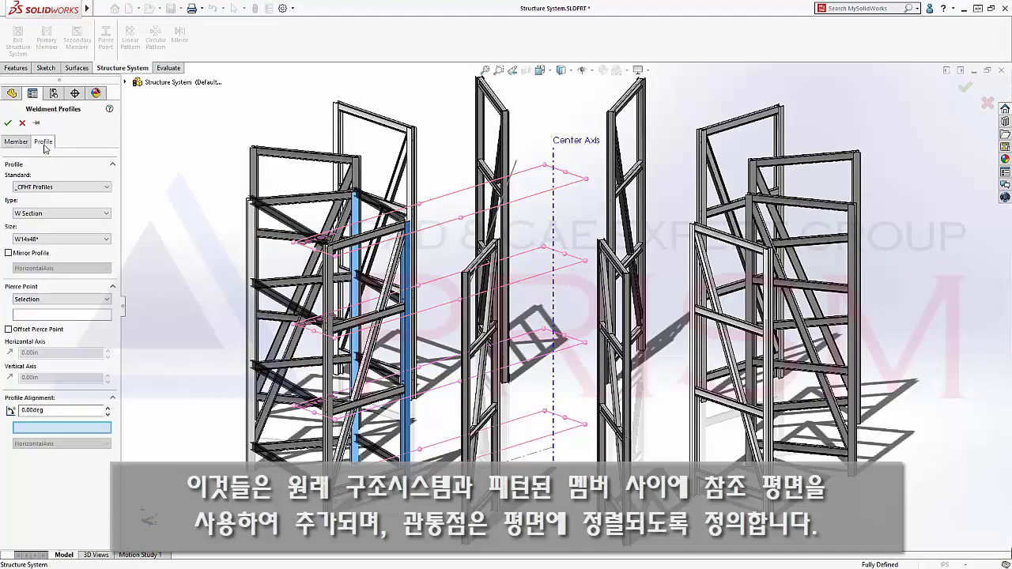
click(63, 317)
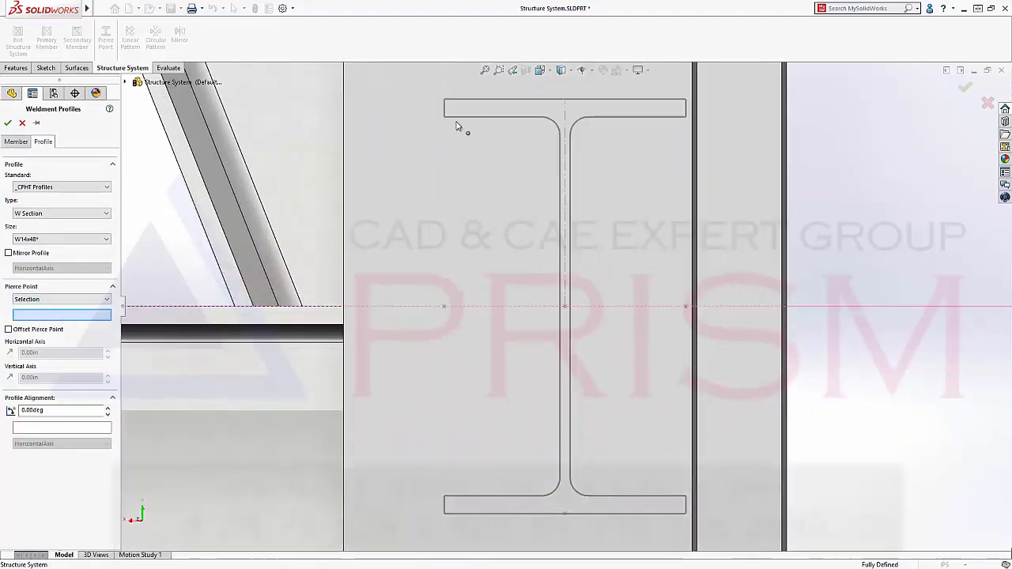
click(566, 101)
key(Return)
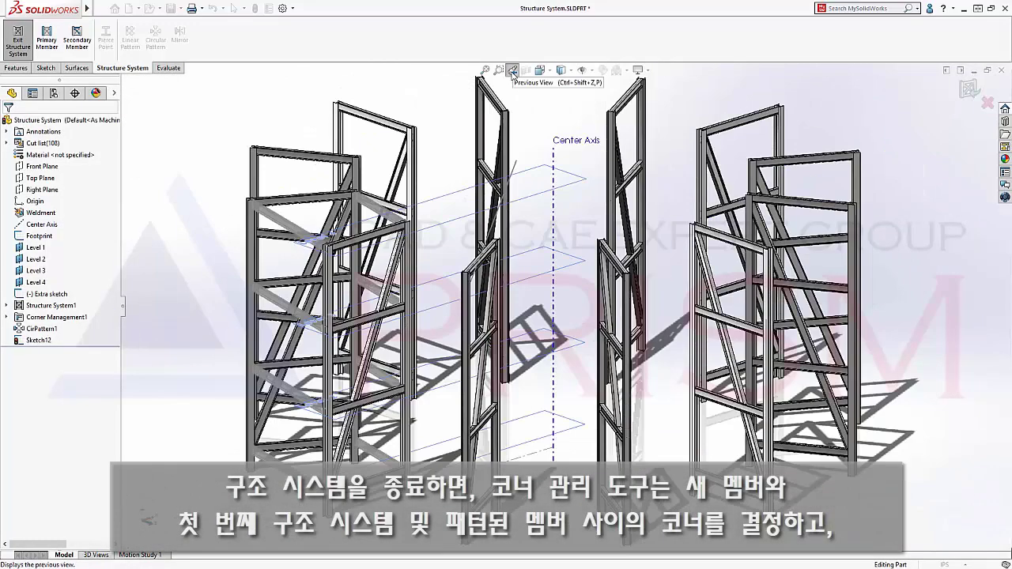
- Exit the structure system, change the two-member trim type, and set the Complex2/Complex3 trim order
click(18, 42)
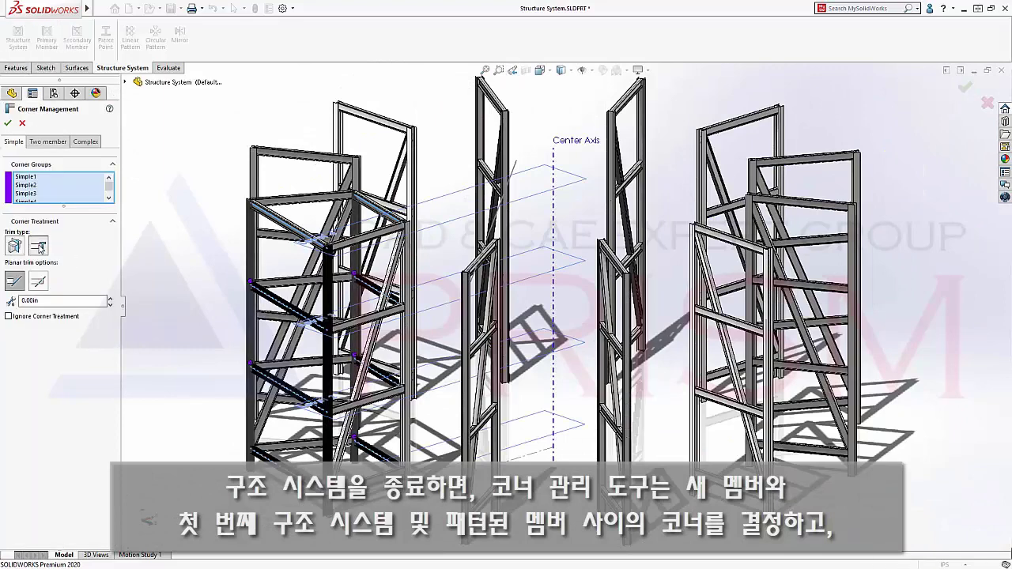
click(47, 142)
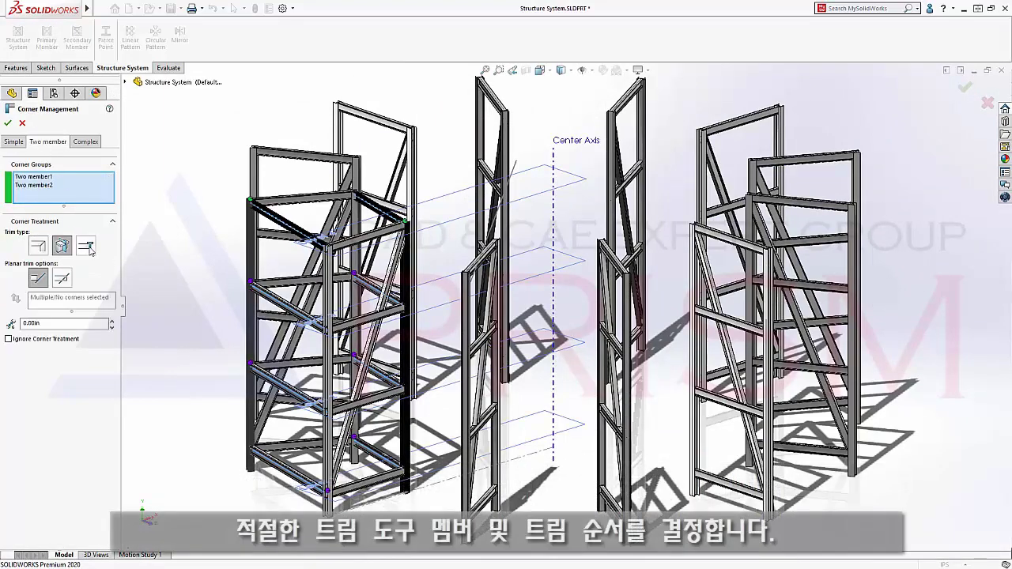
click(90, 251)
click(86, 142)
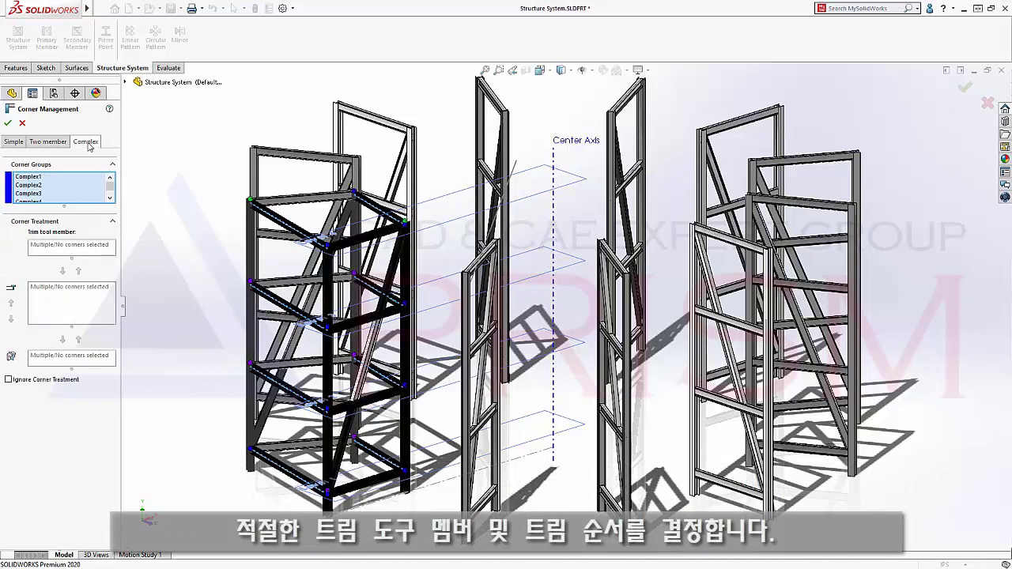
click(37, 185)
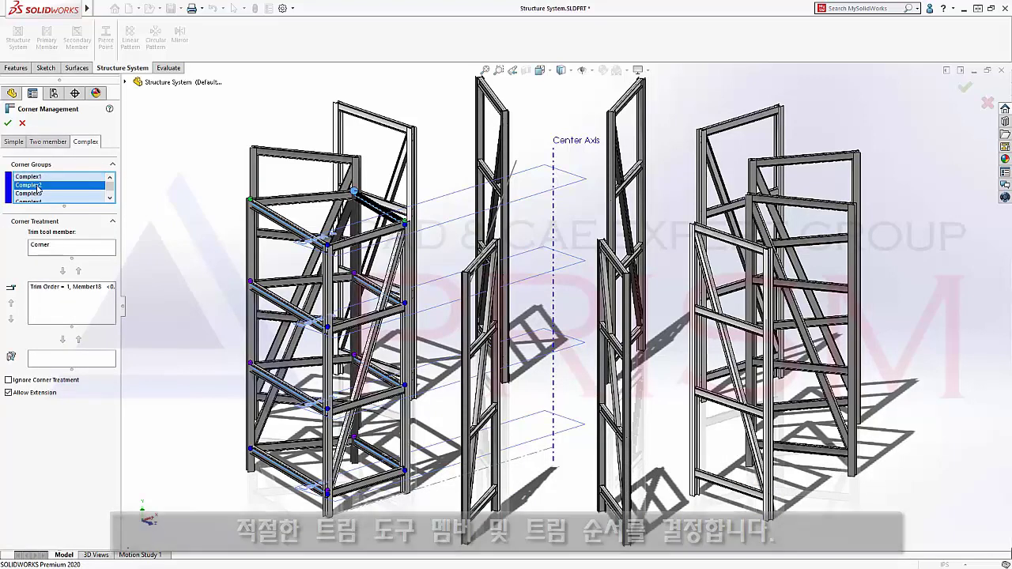
click(38, 194)
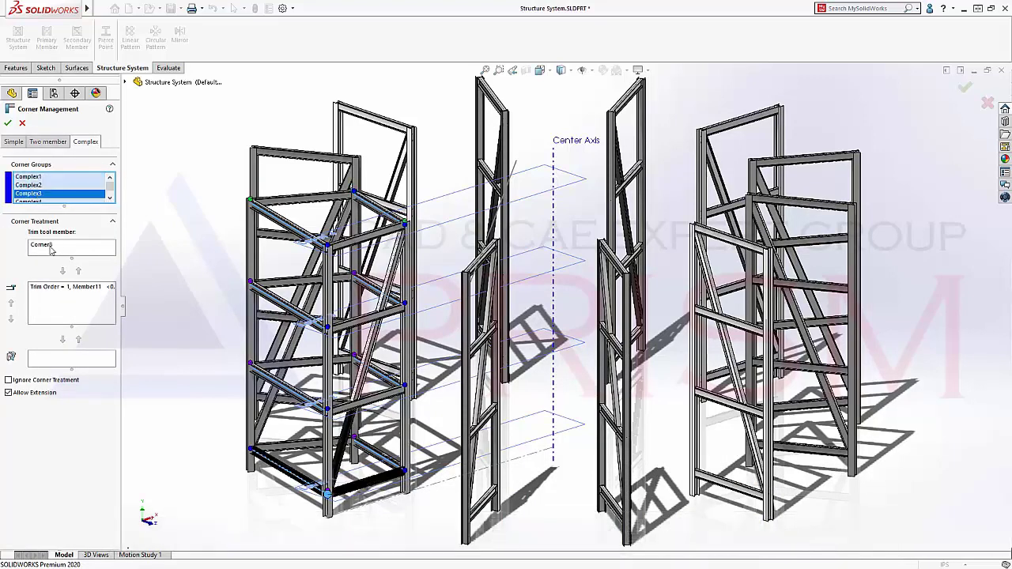
click(62, 290)
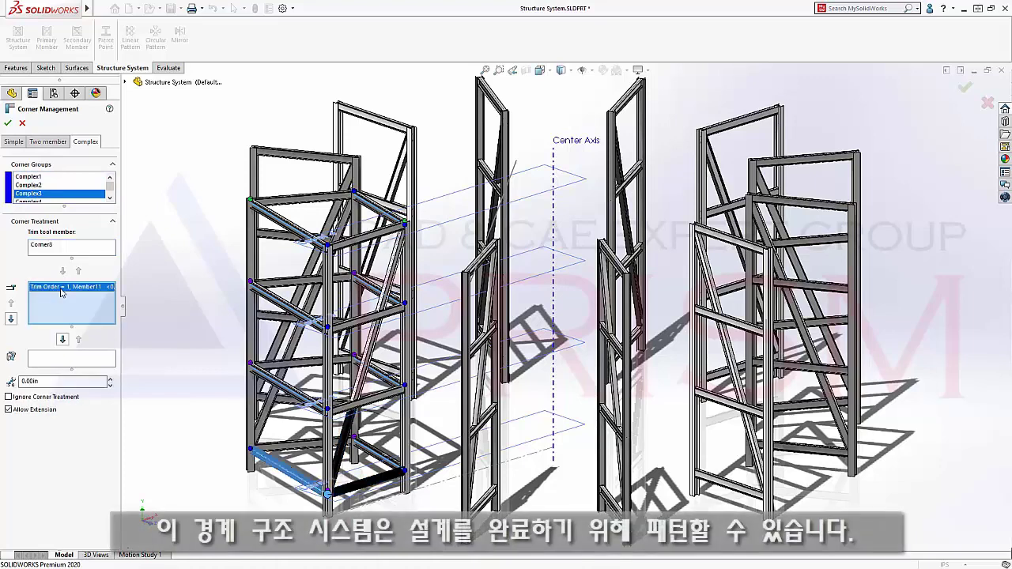
click(8, 124)
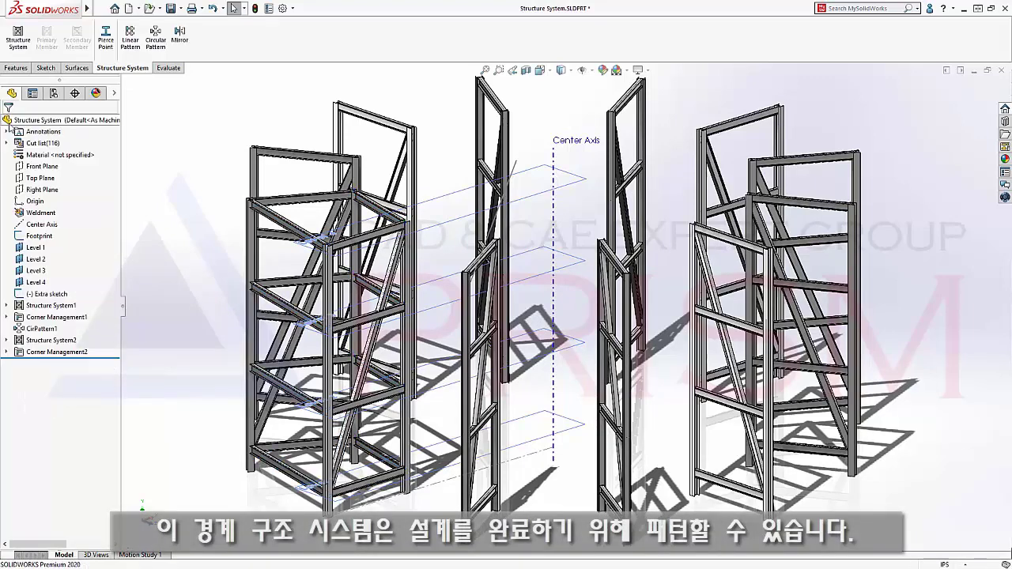
- Pattern the Structure System2 body 12 times around the Center Axis
click(45, 227)
click(156, 40)
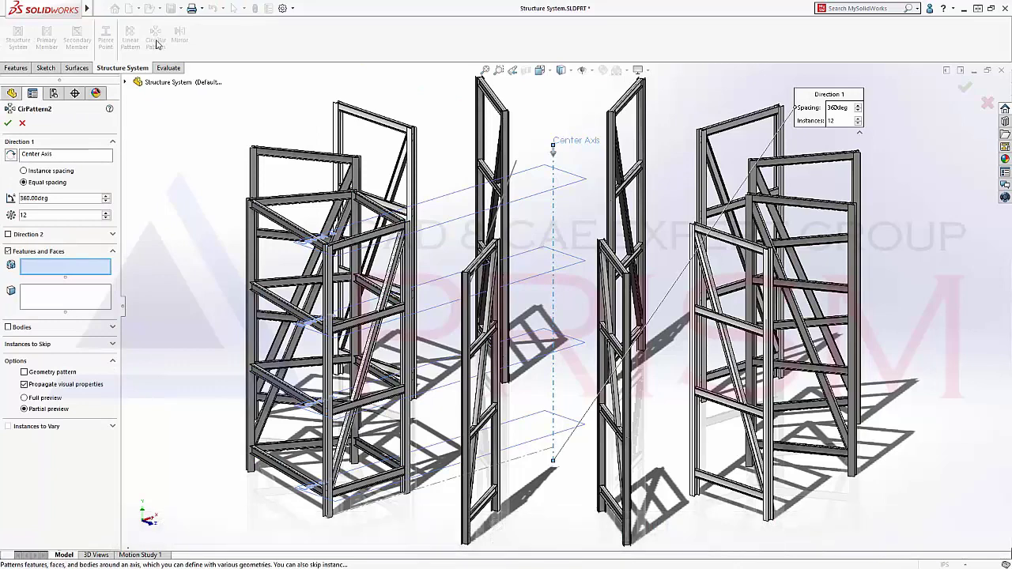
click(8, 327)
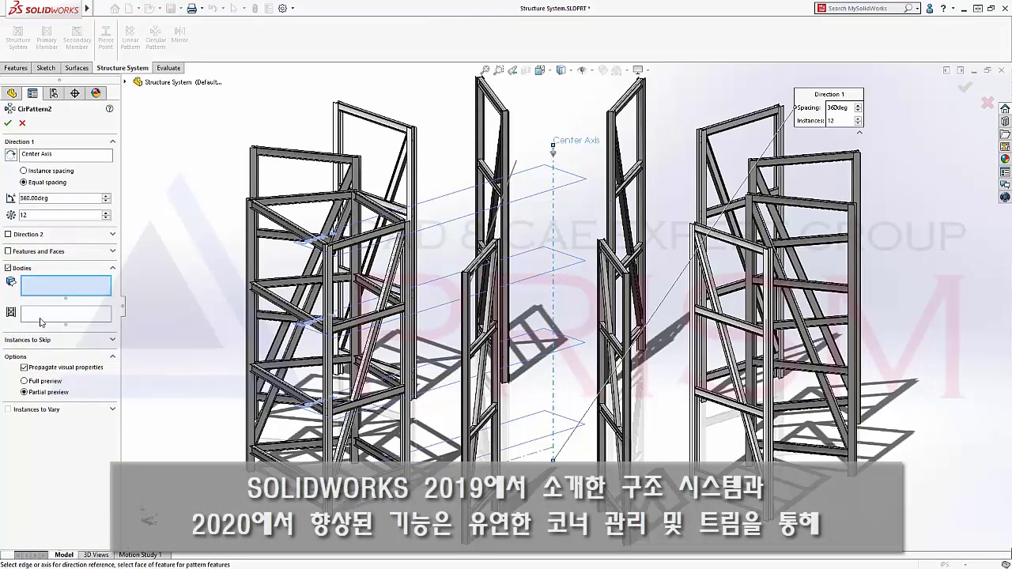
click(76, 319)
click(268, 382)
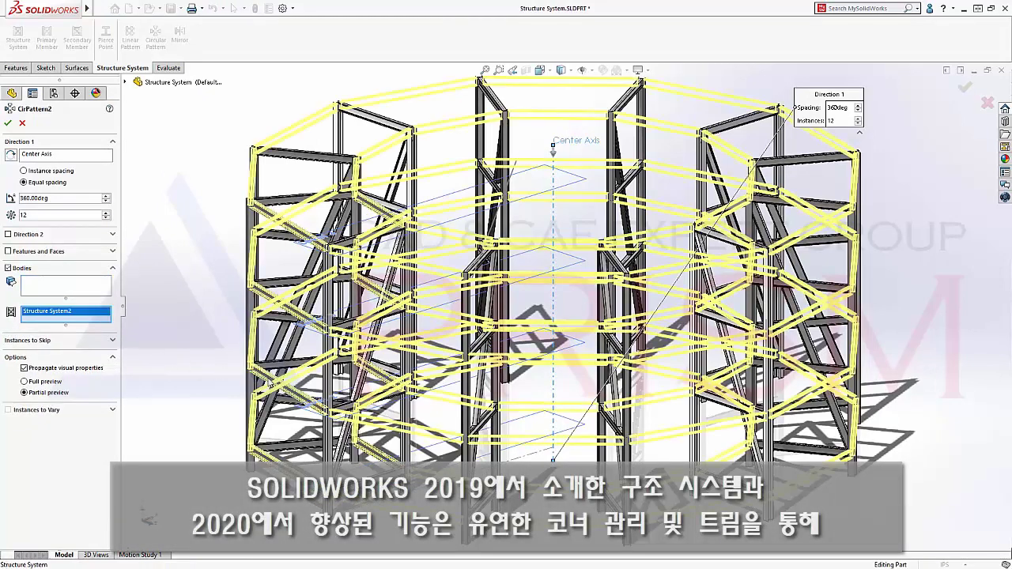
key(Return)
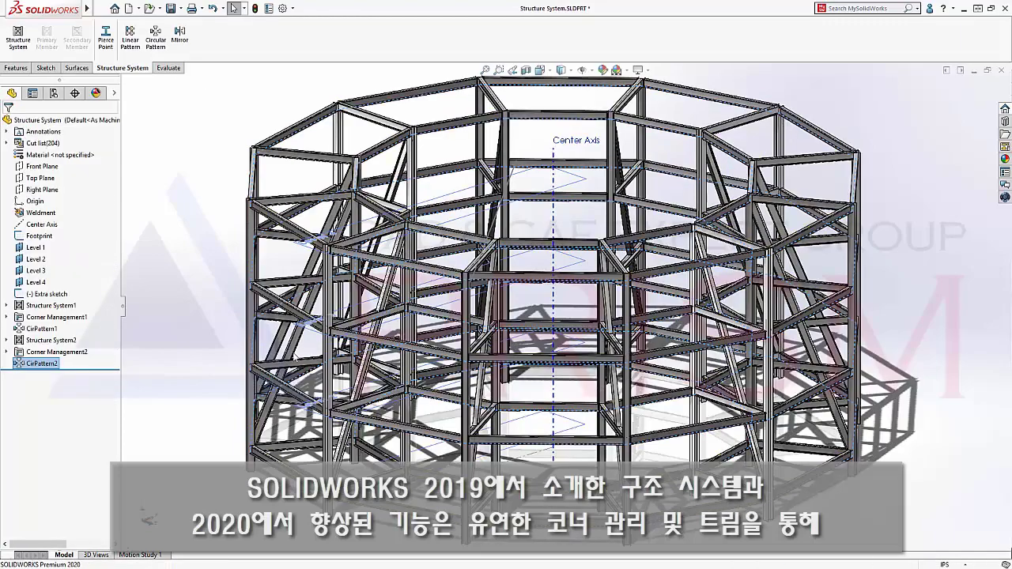
- Zoom to fit and orbit to view the completed closed ring from above
key(Escape)
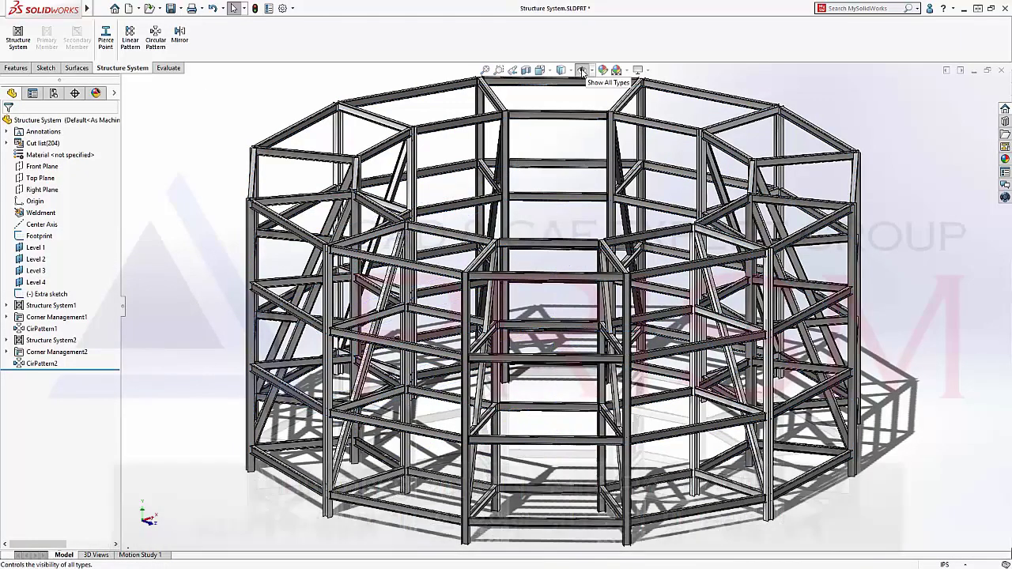
click(484, 70)
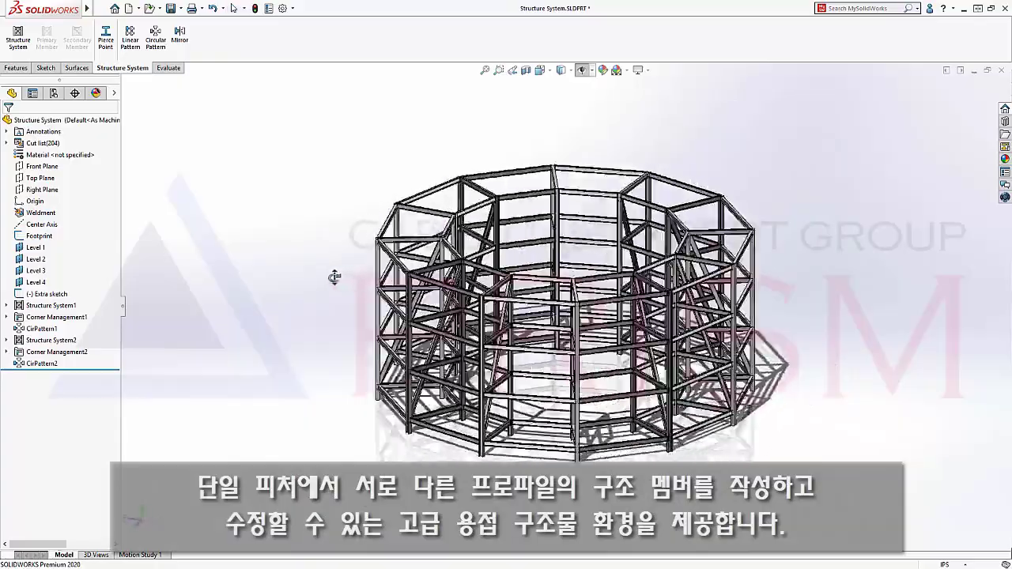
mouse_move(334, 276)
middle_down()
mouse_move(361, 283)
mouse_move(350, 237)
middle_up()
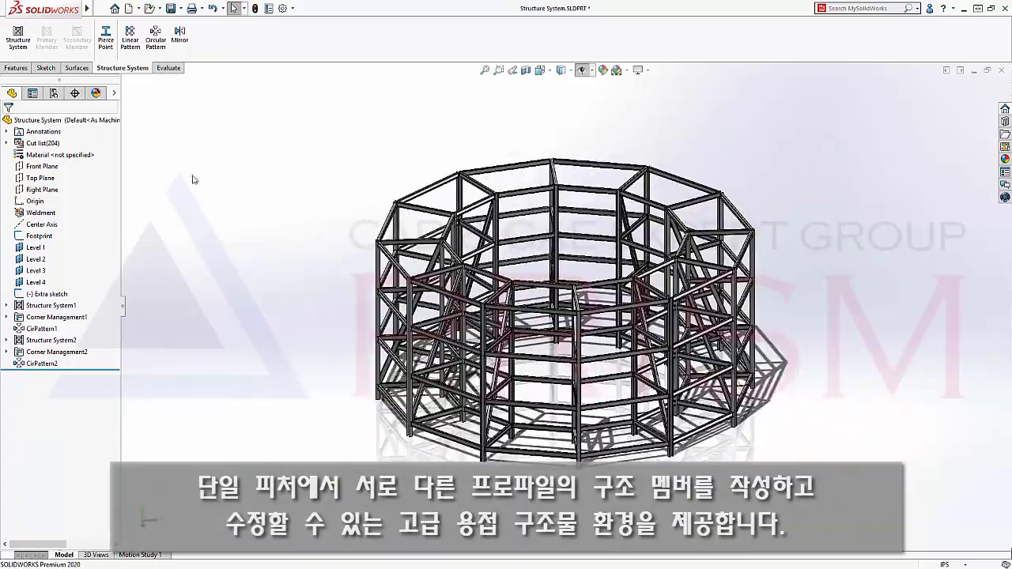